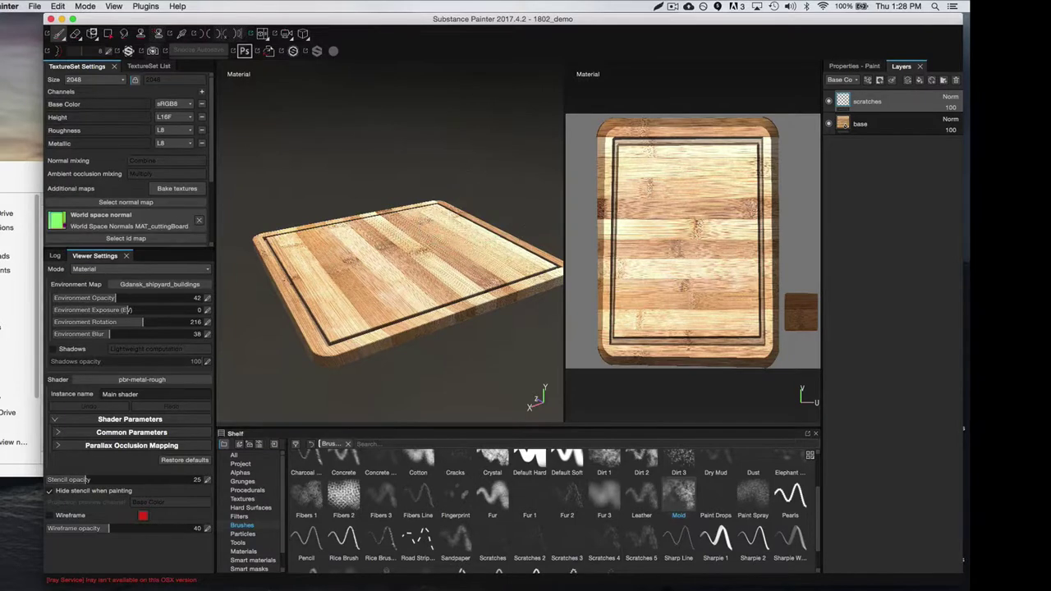
# Step: Compare the two used cutting board reference photos for wear and scratch patterns, and return to the cutting board project
pyautogui.moveTo(0, 130)
pyautogui.mouseDown()
pyautogui.moveTo(446, 97)
pyautogui.moveTo(259, 78)
pyautogui.mouseUp()
pyautogui.click(10, 136)
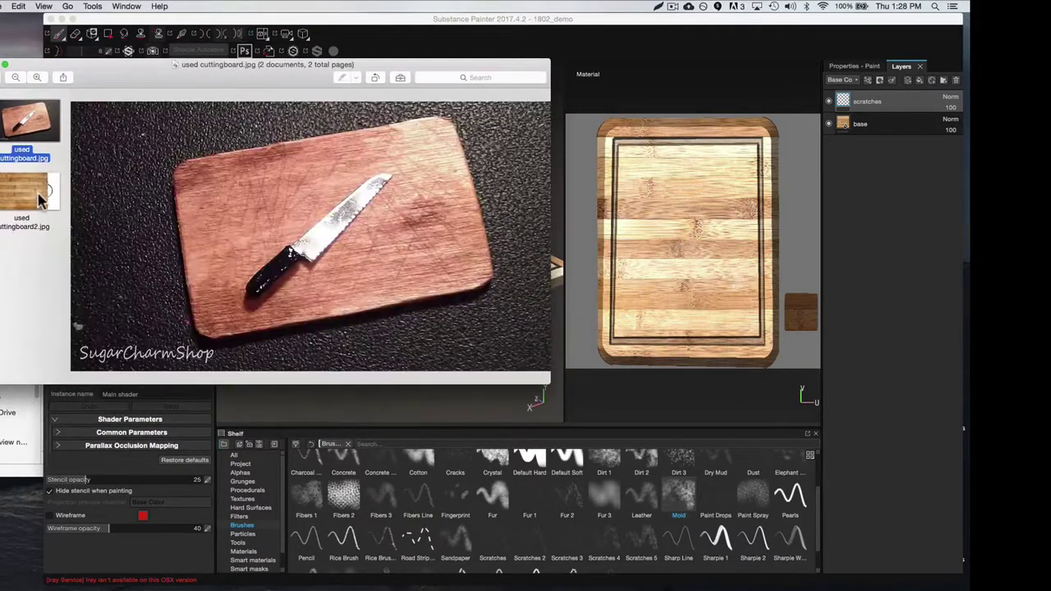
pyautogui.click(44, 195)
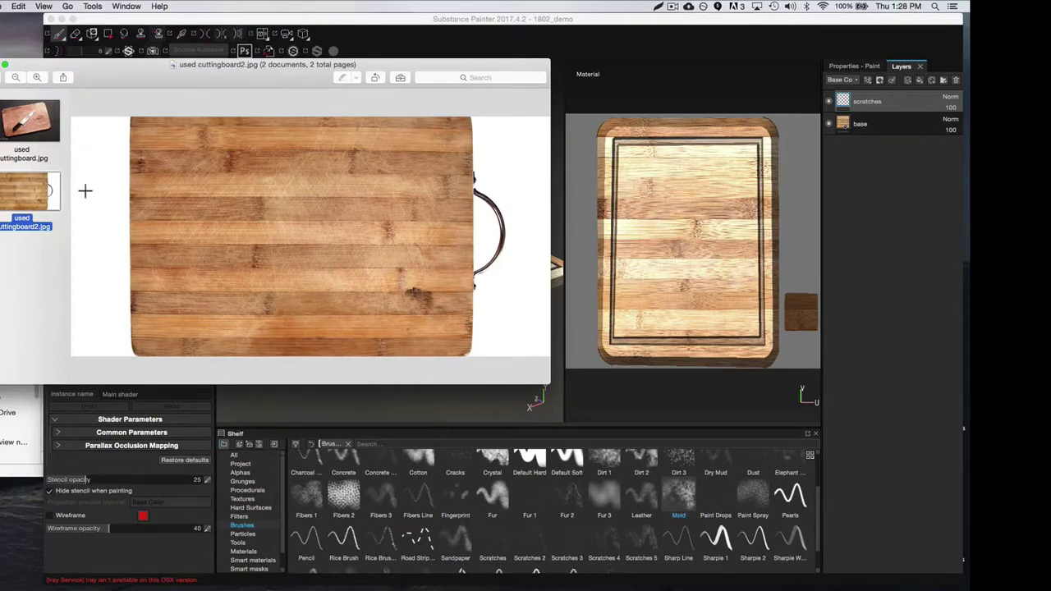
pyautogui.click(31, 120)
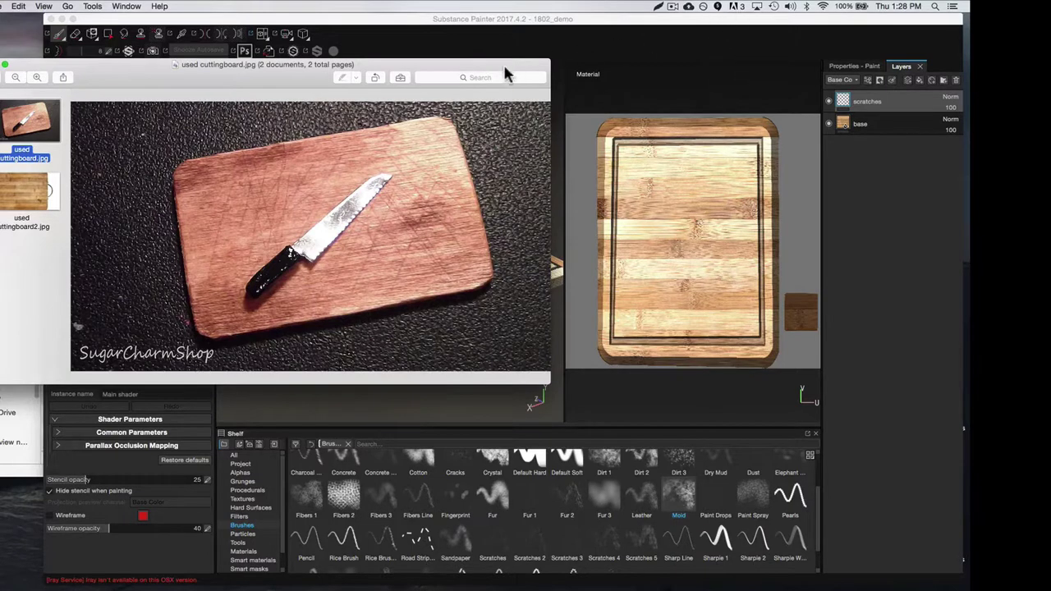
pyautogui.moveTo(526, 63)
pyautogui.mouseDown()
pyautogui.moveTo(241, 164)
pyautogui.moveTo(0, 197)
pyautogui.mouseUp()
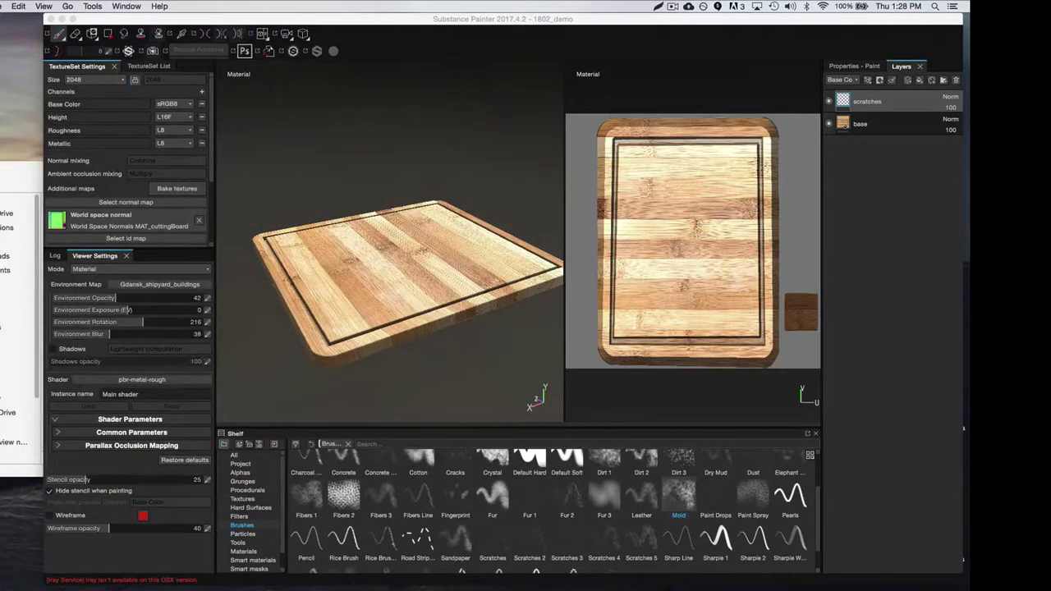
pyautogui.click(579, 19)
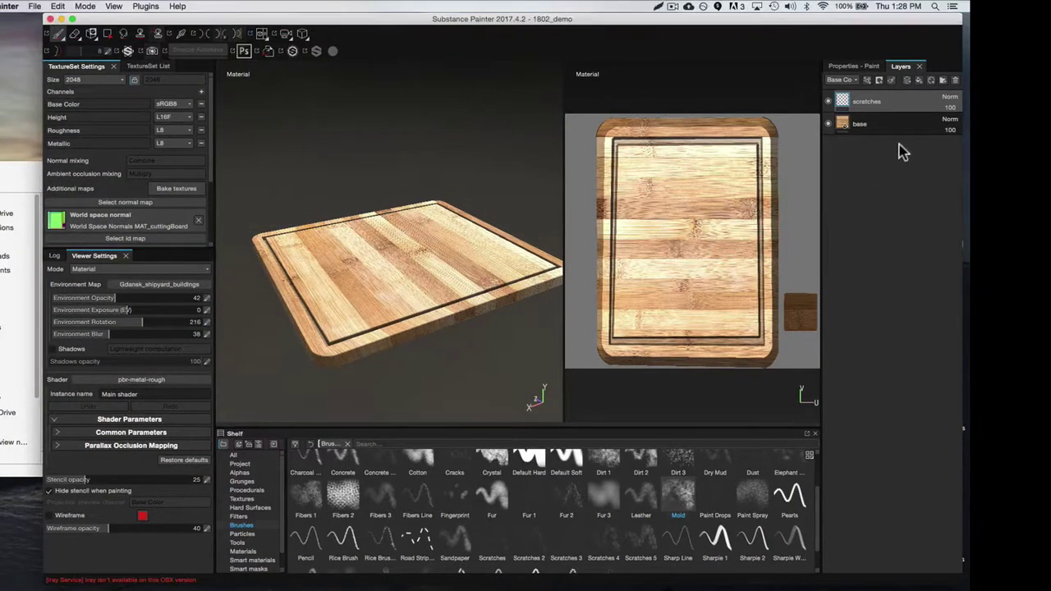
# Step: Turn off the height channel in the base layer's fill material
pyautogui.click(874, 129)
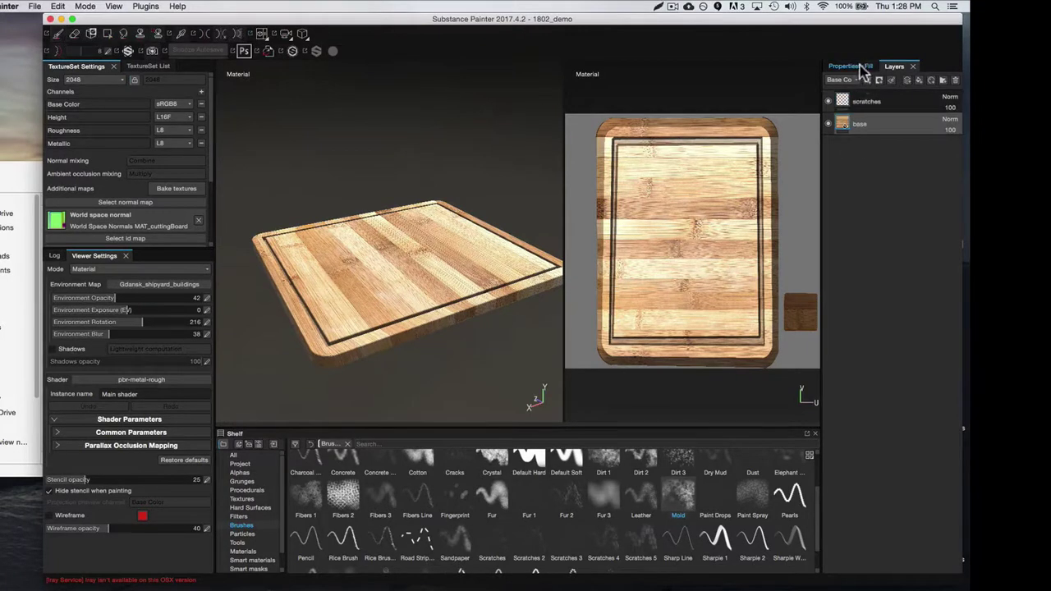
pyautogui.click(859, 67)
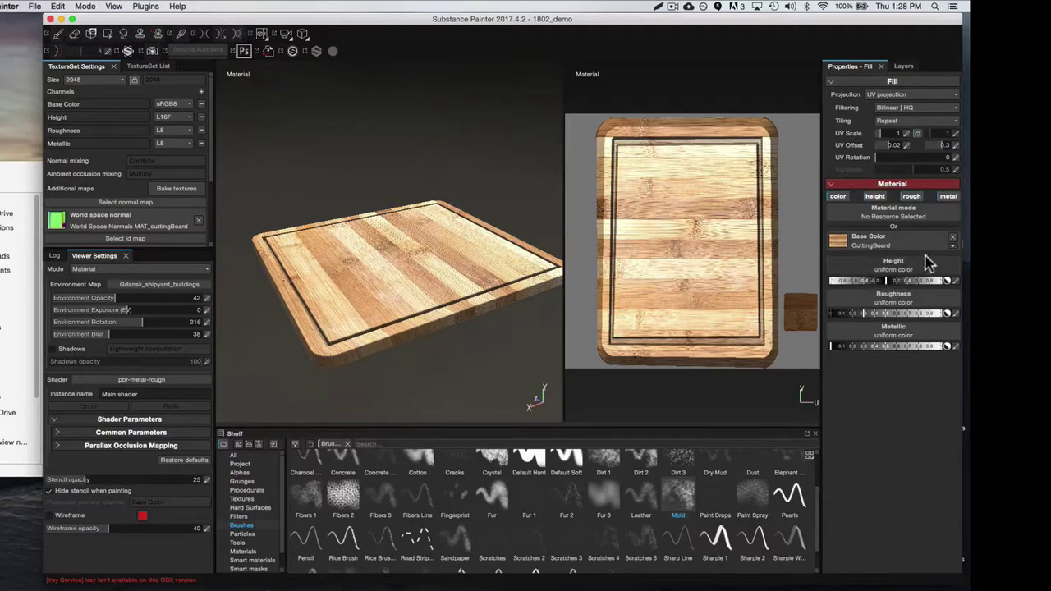
pyautogui.click(882, 199)
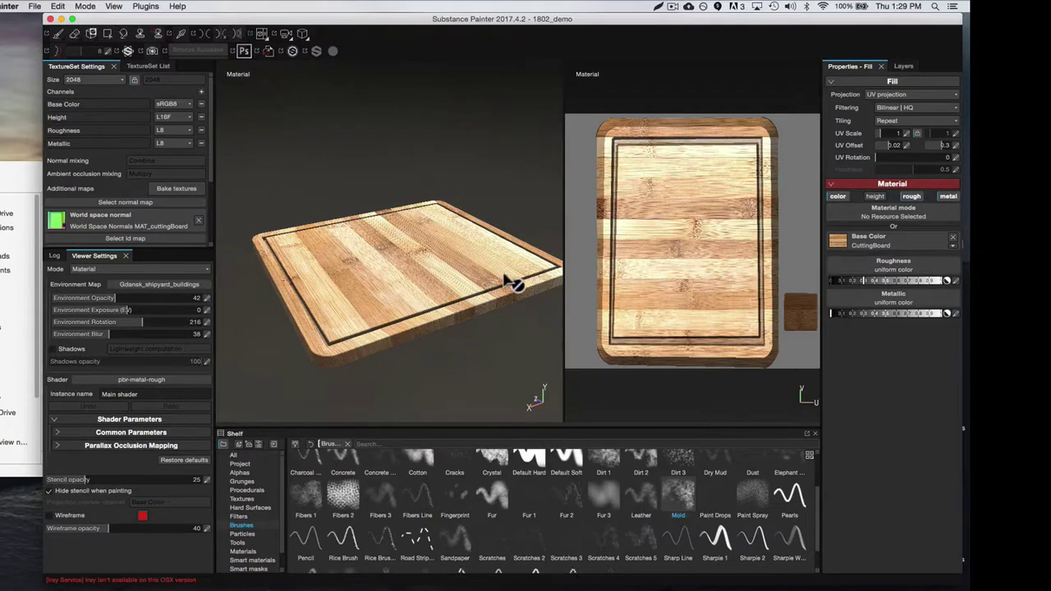
# Step: Set the base fill's metallic to about 0.35 and roughness to about 0.2, rotating the environment lighting to judge the reflections
pyautogui.click(854, 314)
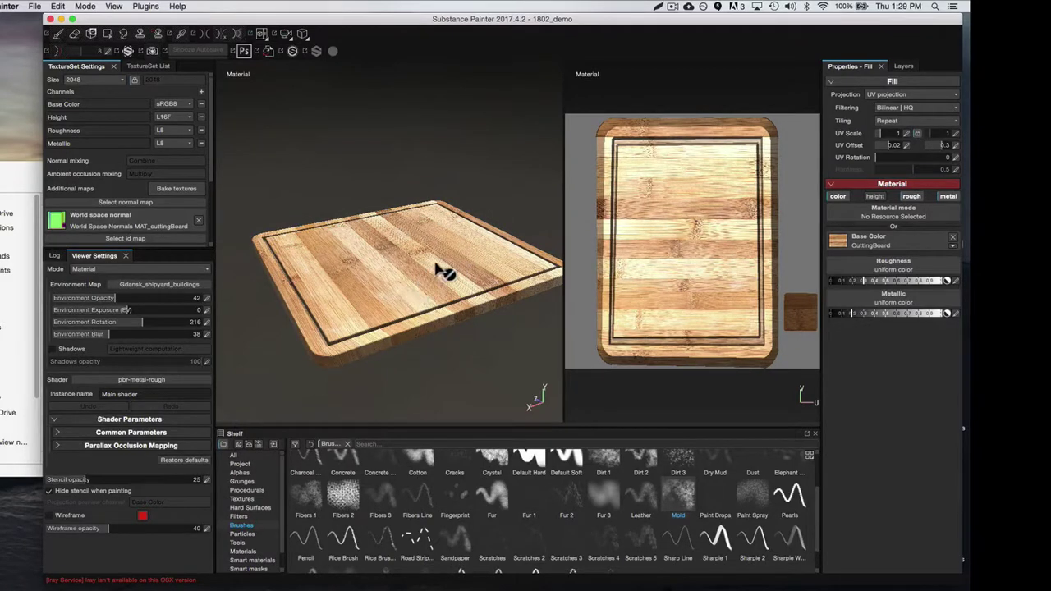
pyautogui.keyDown('shift'); pyautogui.moveTo(436, 265); pyautogui.dragTo(452, 279, button='right'); pyautogui.keyUp('shift')
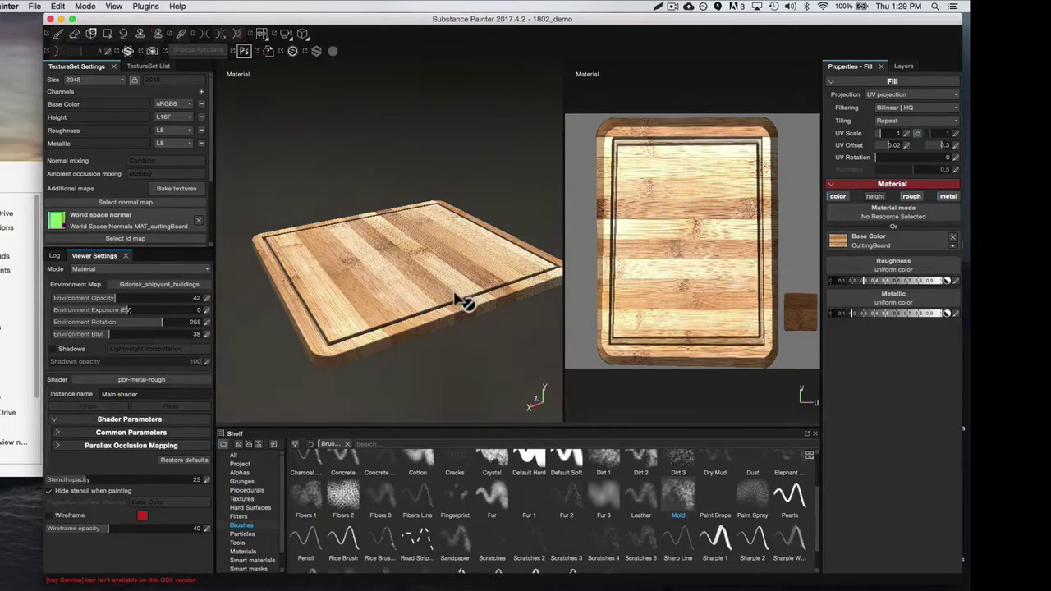
pyautogui.click(863, 315)
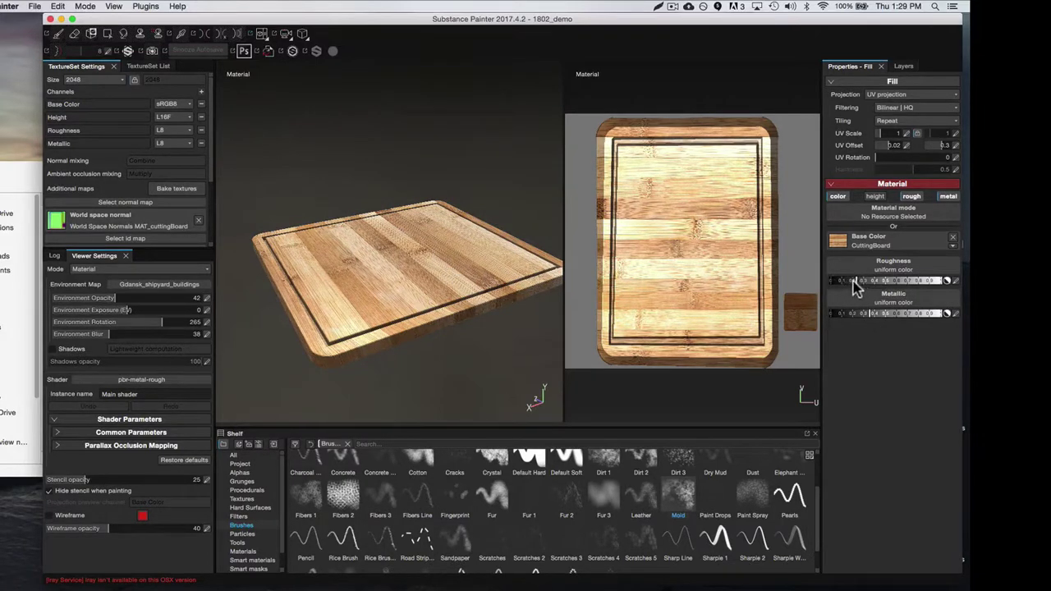
pyautogui.moveTo(857, 282); pyautogui.dragTo(852, 281)
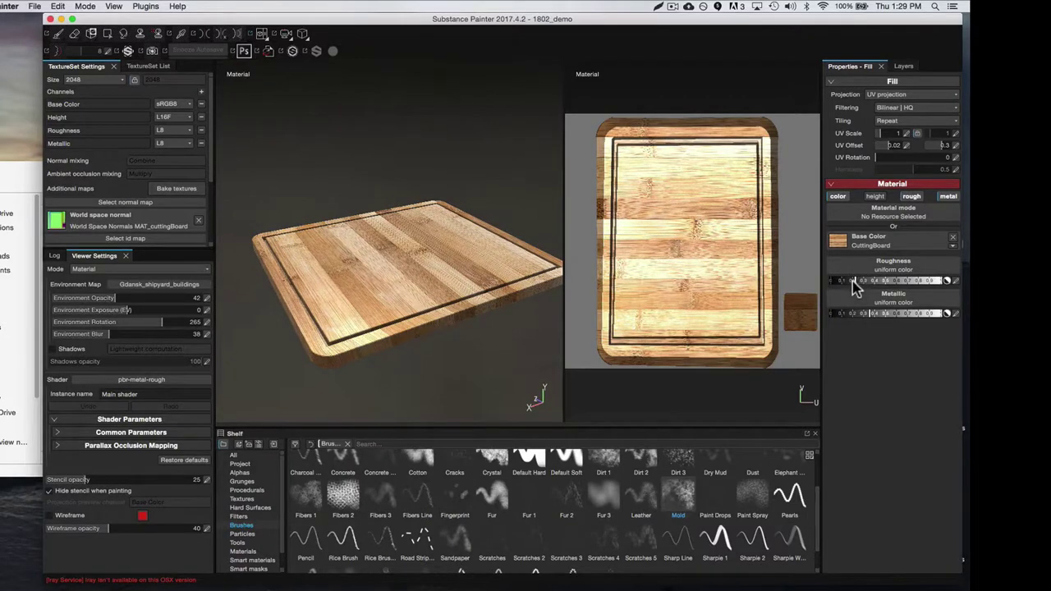
pyautogui.keyDown('alt'); pyautogui.moveTo(427, 246); pyautogui.dragTo(435, 281); pyautogui.keyUp('alt')
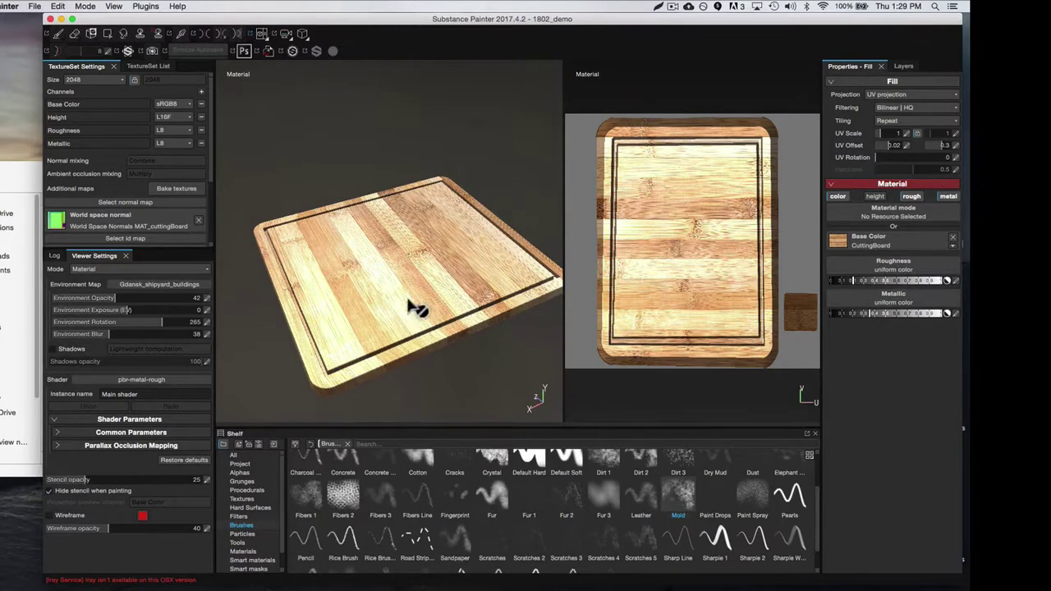
pyautogui.keyDown('alt'); pyautogui.moveTo(411, 304); pyautogui.dragTo(442, 281); pyautogui.keyUp('alt')
pyautogui.keyDown('shift'); pyautogui.moveTo(441, 281); pyautogui.dragTo(446, 307, button='right'); pyautogui.keyUp('shift')
pyautogui.keyDown('alt'); pyautogui.moveTo(444, 318); pyautogui.dragTo(477, 308); pyautogui.keyUp('alt')
# Step: Select the scratches layer for painting and load the Scratches 2 brush
pyautogui.click(903, 67)
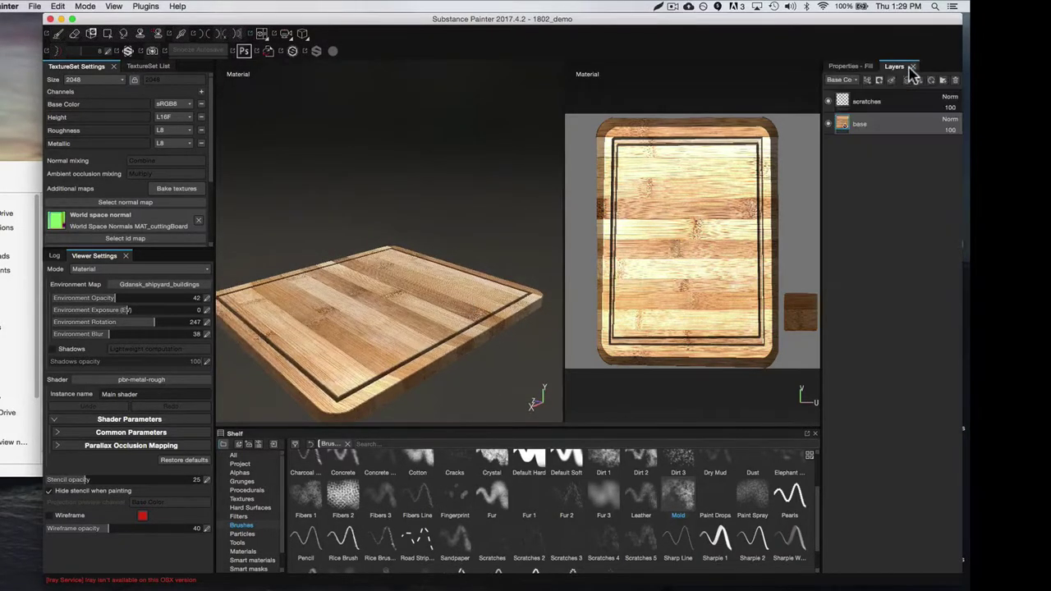
pyautogui.click(853, 102)
pyautogui.click(854, 66)
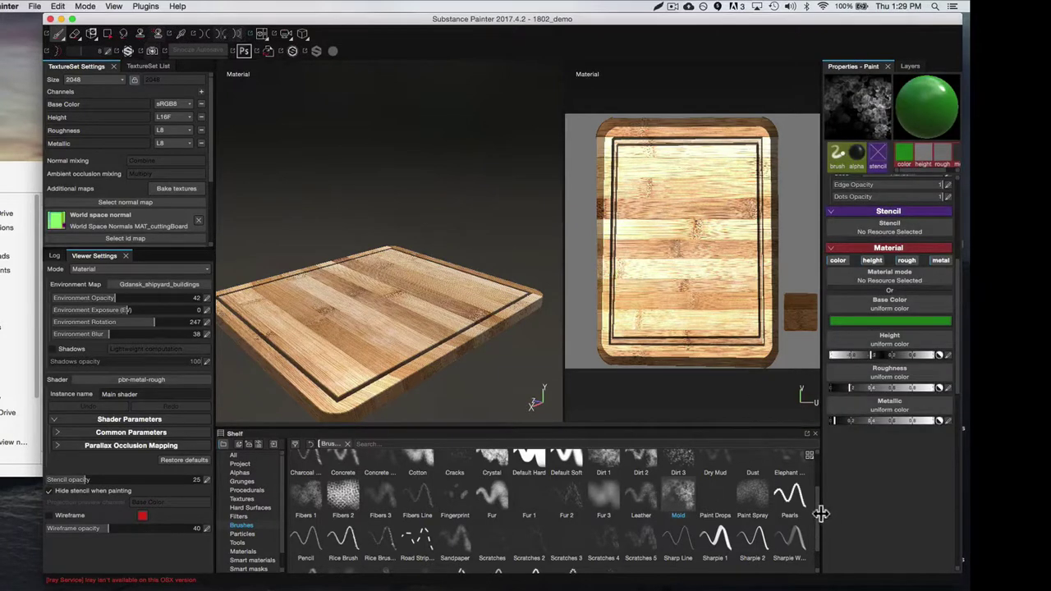
pyautogui.scroll(-2, 815, 505)
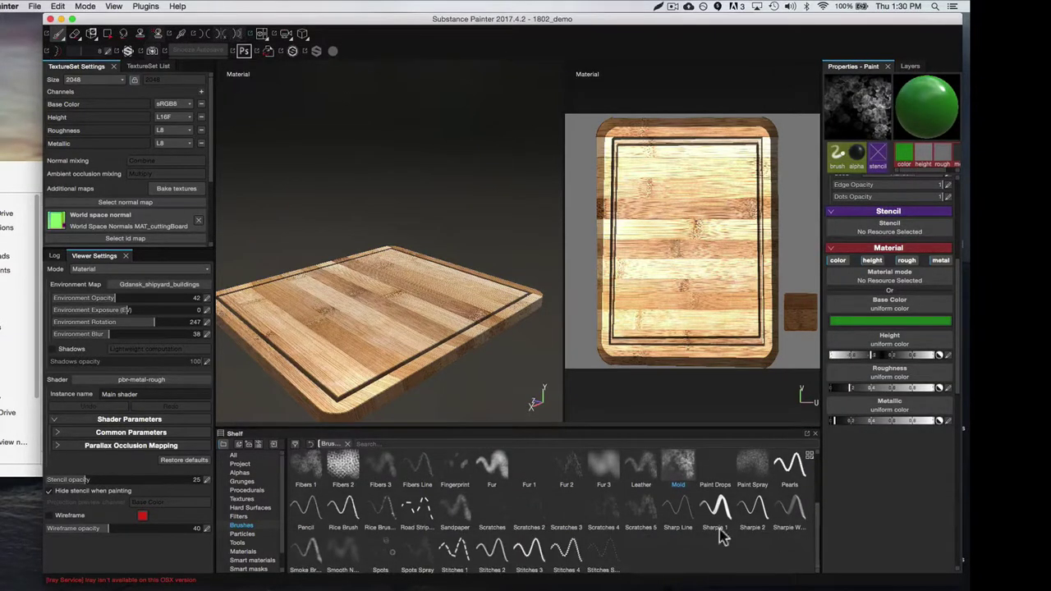
pyautogui.click(531, 521)
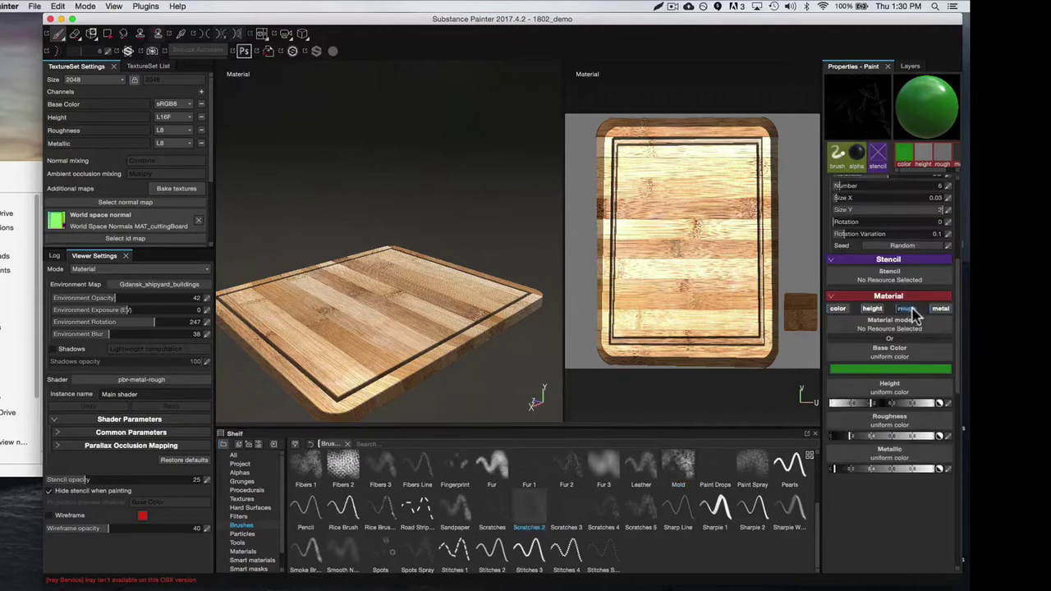
# Step: Set the scratch brush's size to 24.58, flow to 82 and spacing to 121
pyautogui.scroll(5, 959, 322)
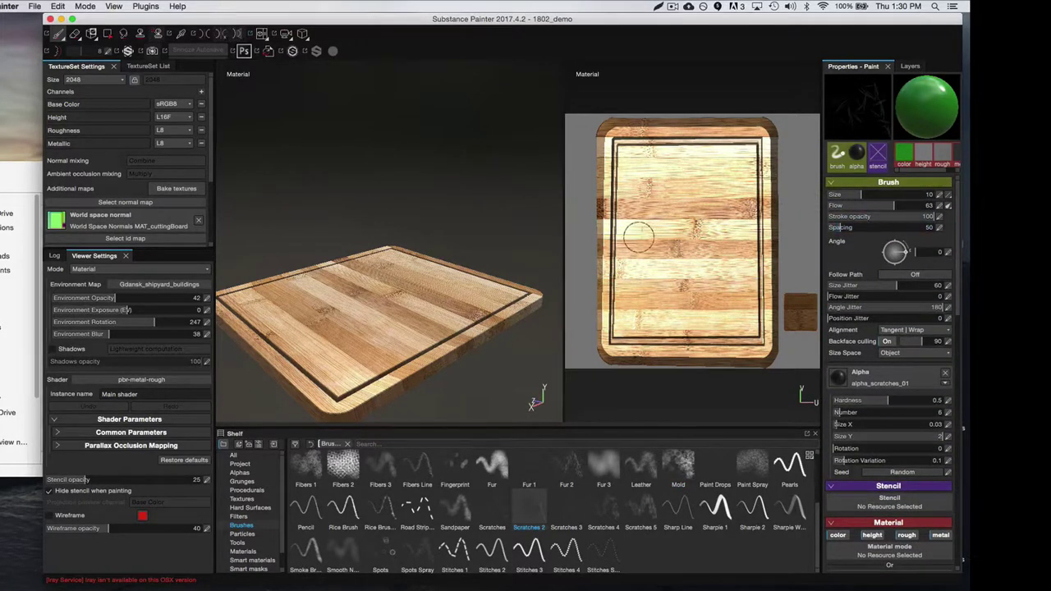
pyautogui.keyDown('ctrl'); pyautogui.moveTo(630, 239); pyautogui.dragTo(680, 239, button='right'); pyautogui.keyUp('ctrl')
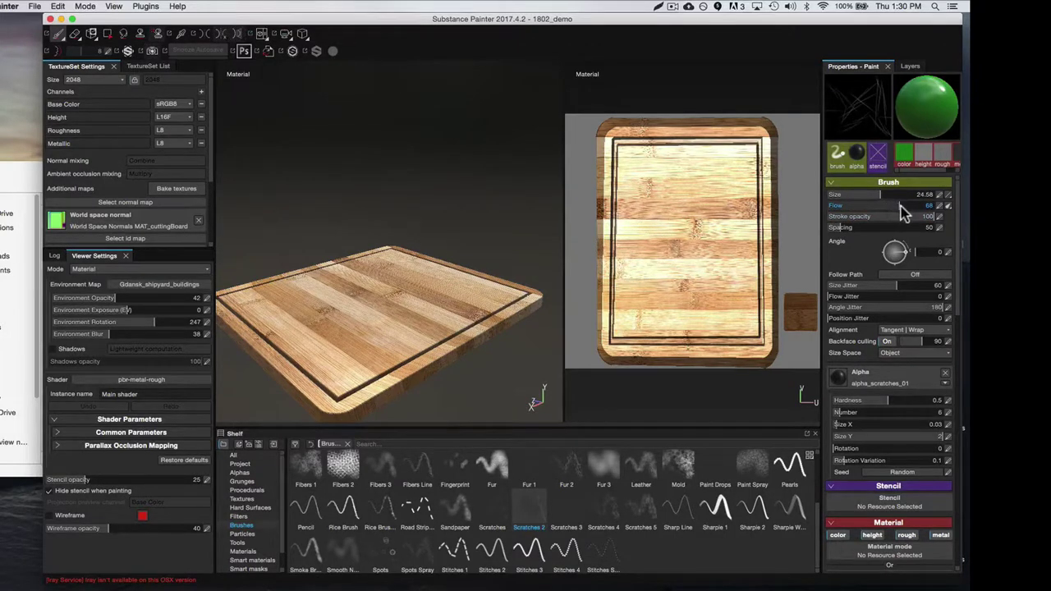
pyautogui.moveTo(889, 212)
pyautogui.mouseDown()
pyautogui.moveTo(874, 212)
pyautogui.moveTo(914, 216)
pyautogui.moveTo(882, 209)
pyautogui.moveTo(904, 214)
pyautogui.mouseUp()
pyautogui.moveTo(849, 232)
pyautogui.mouseDown()
pyautogui.moveTo(870, 234)
pyautogui.moveTo(859, 232)
pyautogui.mouseUp()
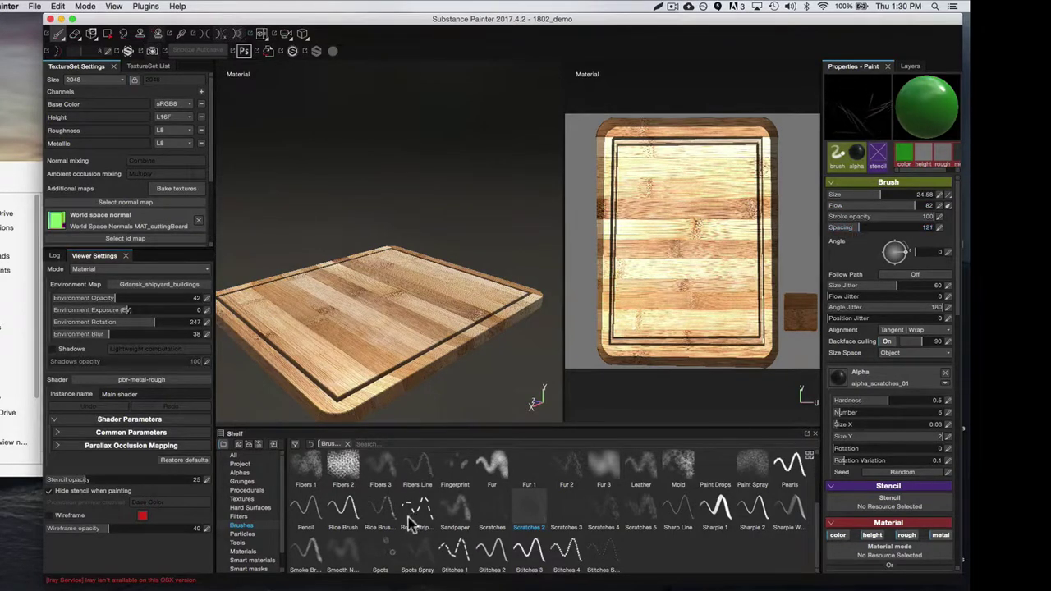
# Step: Look through the shelf's alphas and return to the brushes
pyautogui.click(240, 473)
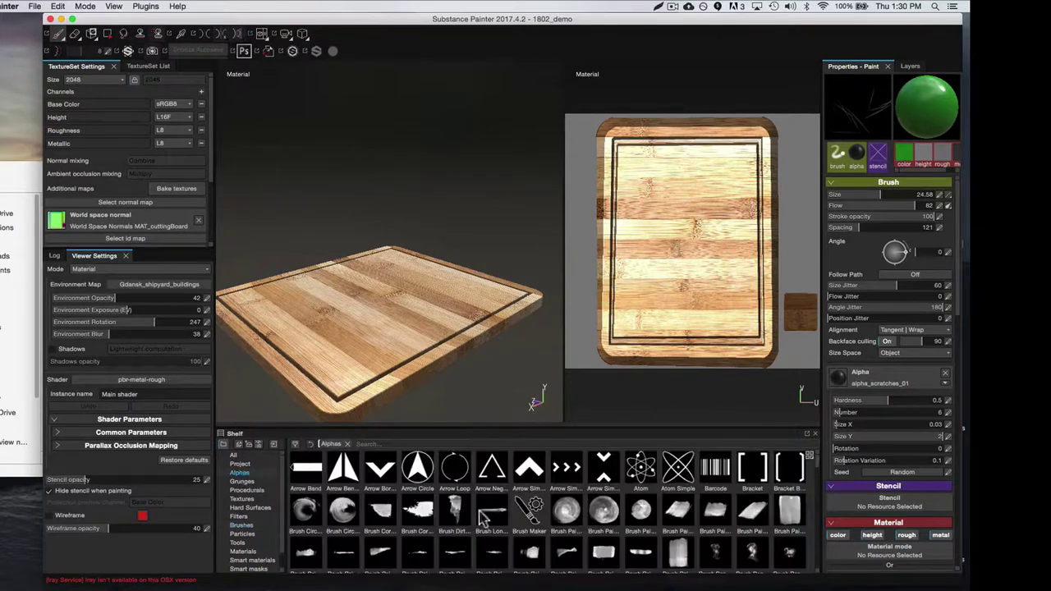
pyautogui.moveTo(818, 462); pyautogui.dragTo(820, 500)
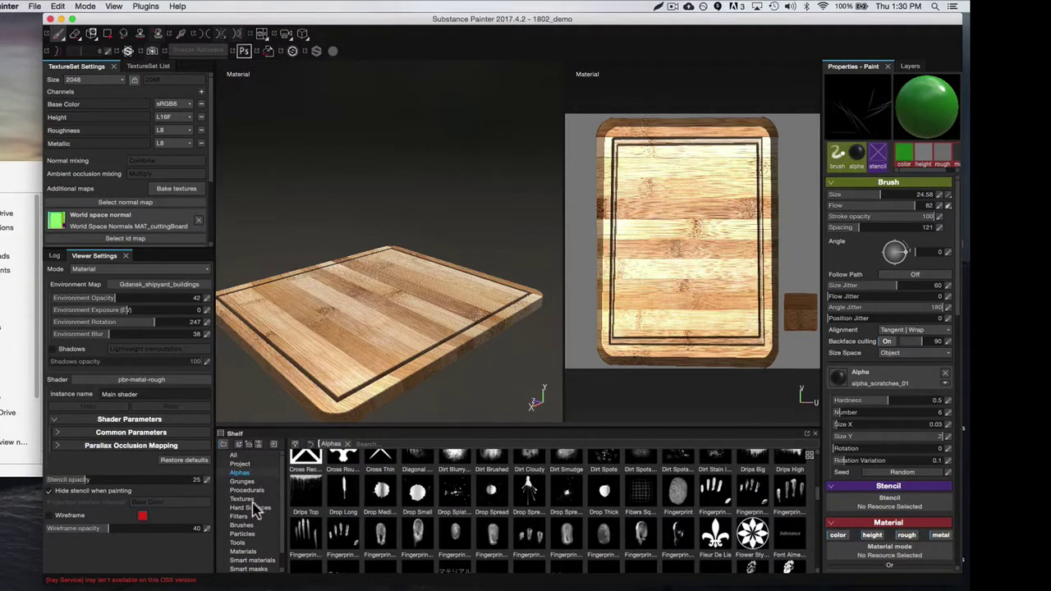
pyautogui.click(242, 525)
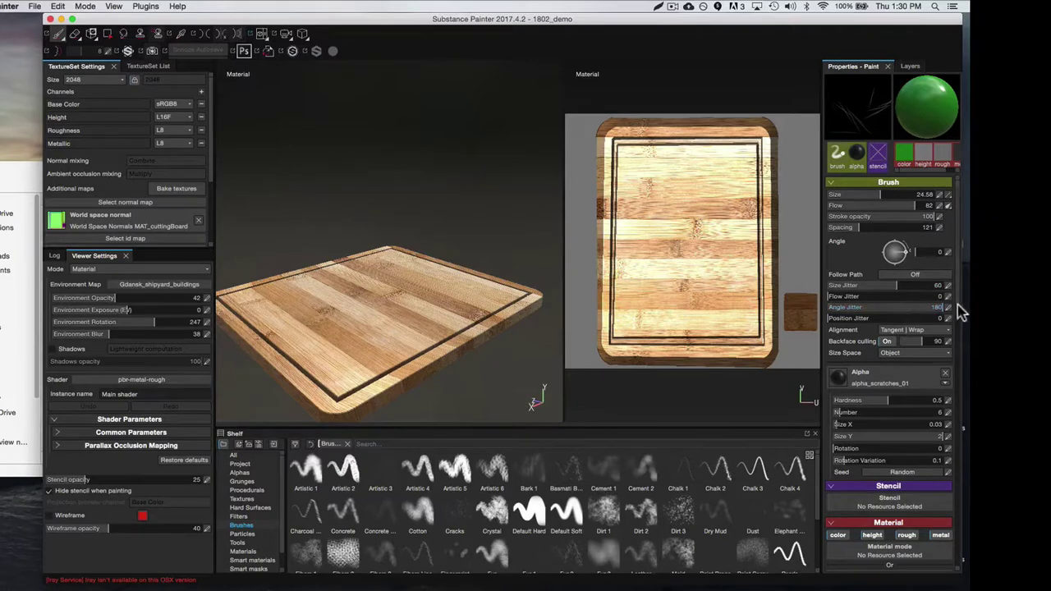
# Step: Set the brush's base color to a pale tan sampled from the board, with saturation 0.411 and value 0.841
pyautogui.scroll(-8, 959, 302)
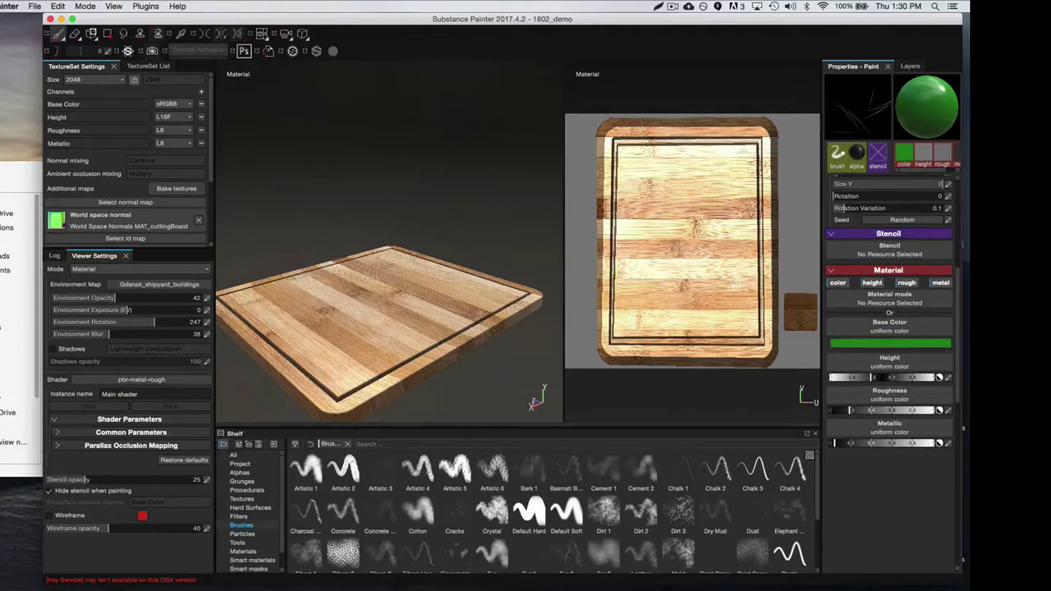
pyautogui.moveTo(0, 102); pyautogui.dragTo(0, 148)
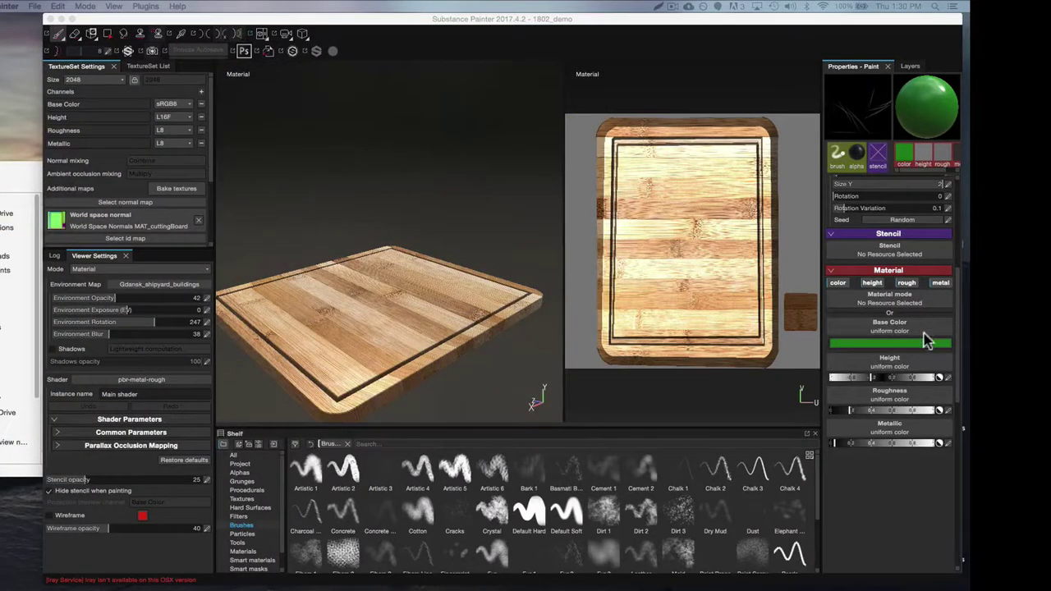
pyautogui.click(877, 344)
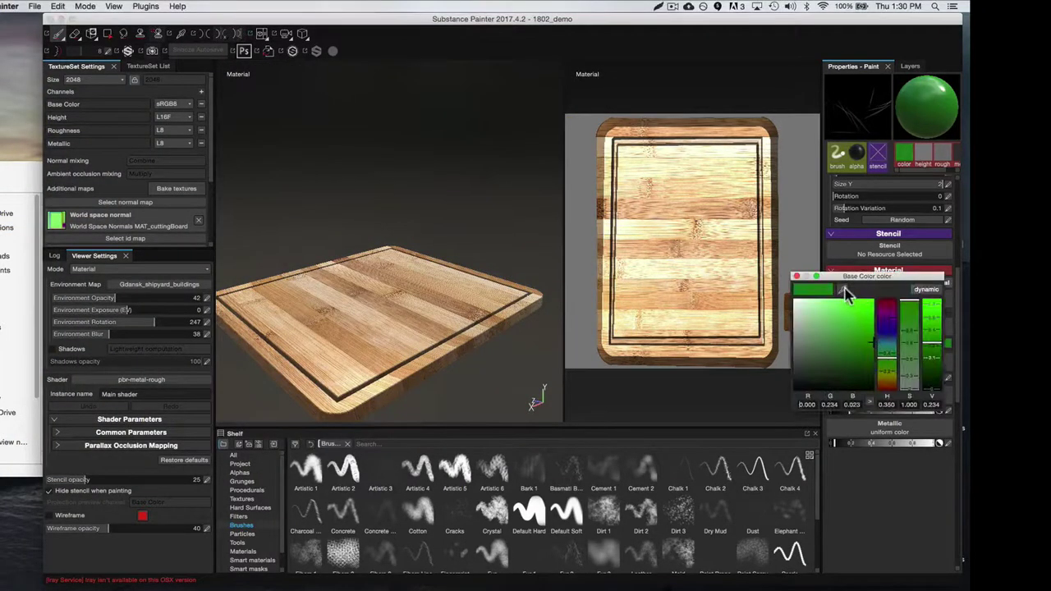
pyautogui.click(846, 294)
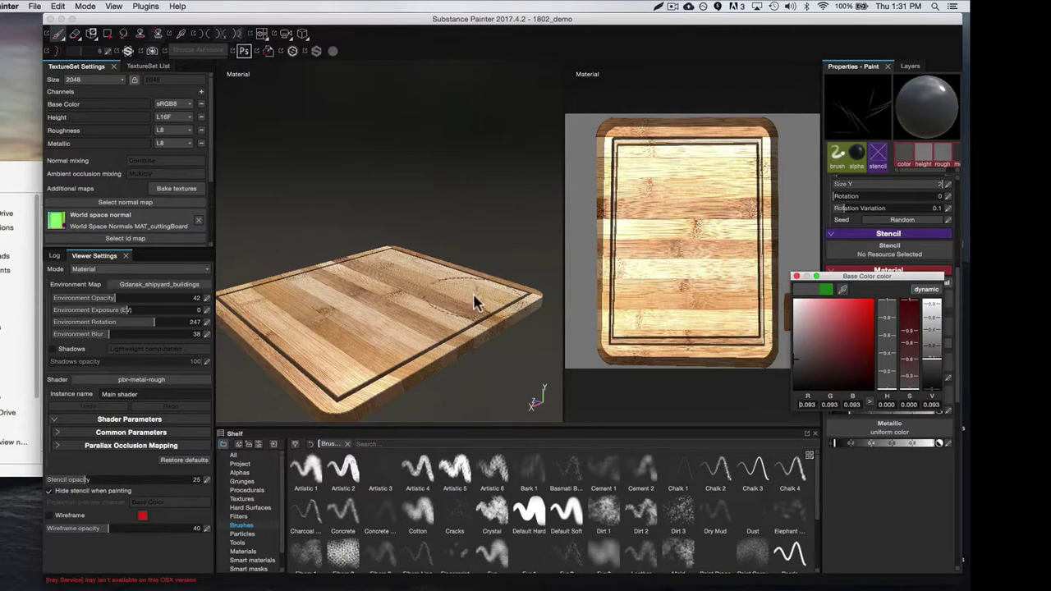
pyautogui.moveTo(844, 290); pyautogui.dragTo(617, 321)
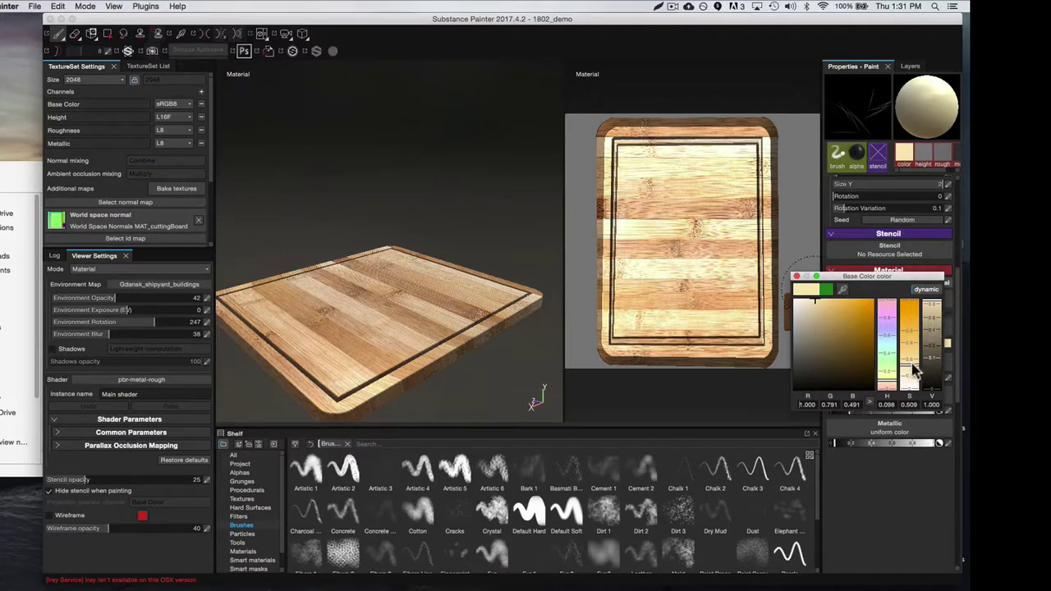
pyautogui.moveTo(908, 370); pyautogui.dragTo(909, 375)
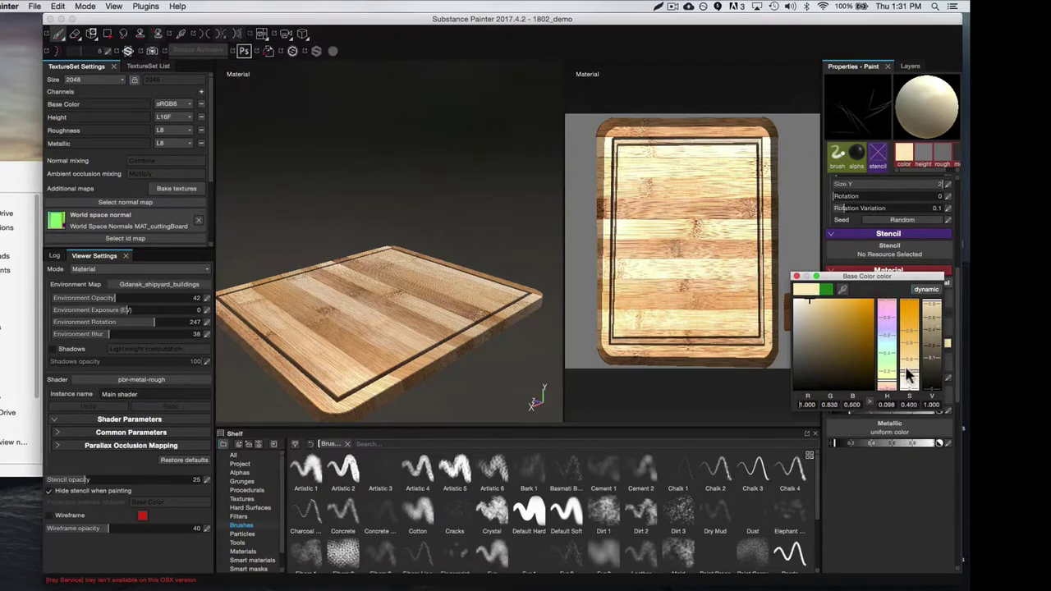
pyautogui.click(930, 311)
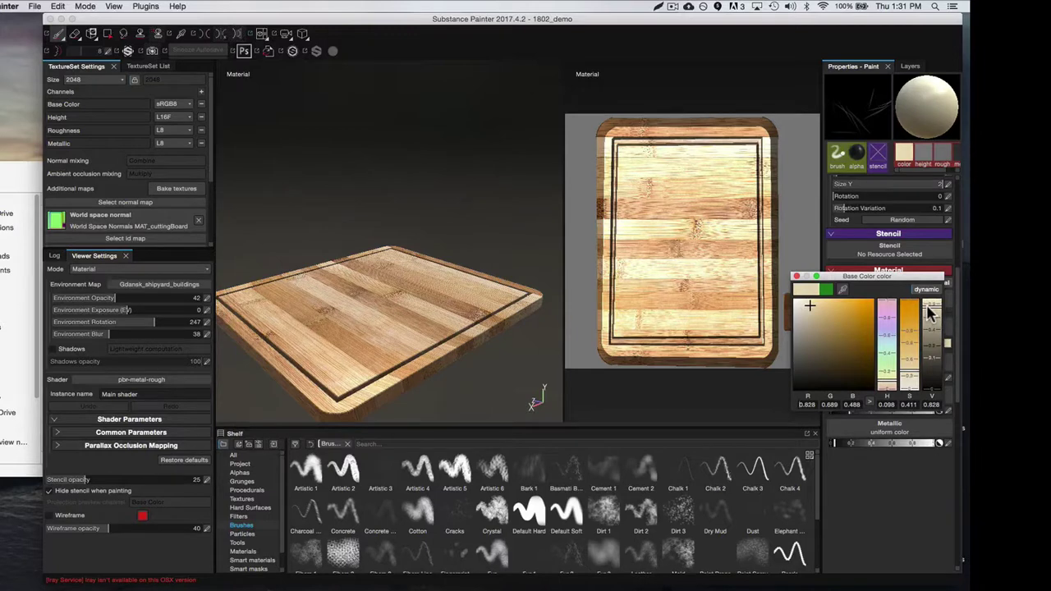
pyautogui.moveTo(928, 307); pyautogui.dragTo(928, 306)
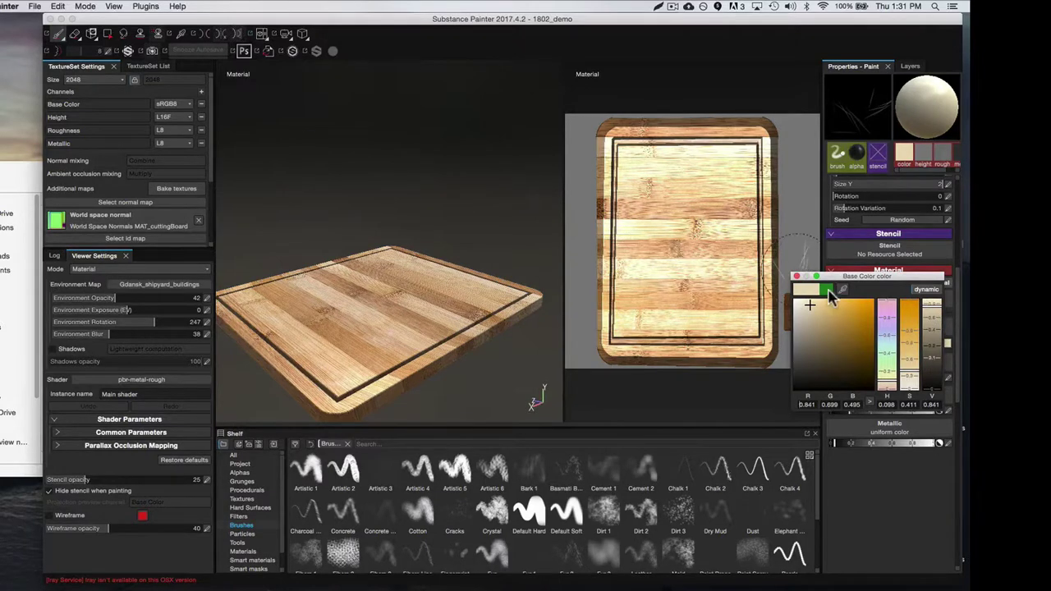
pyautogui.click(796, 277)
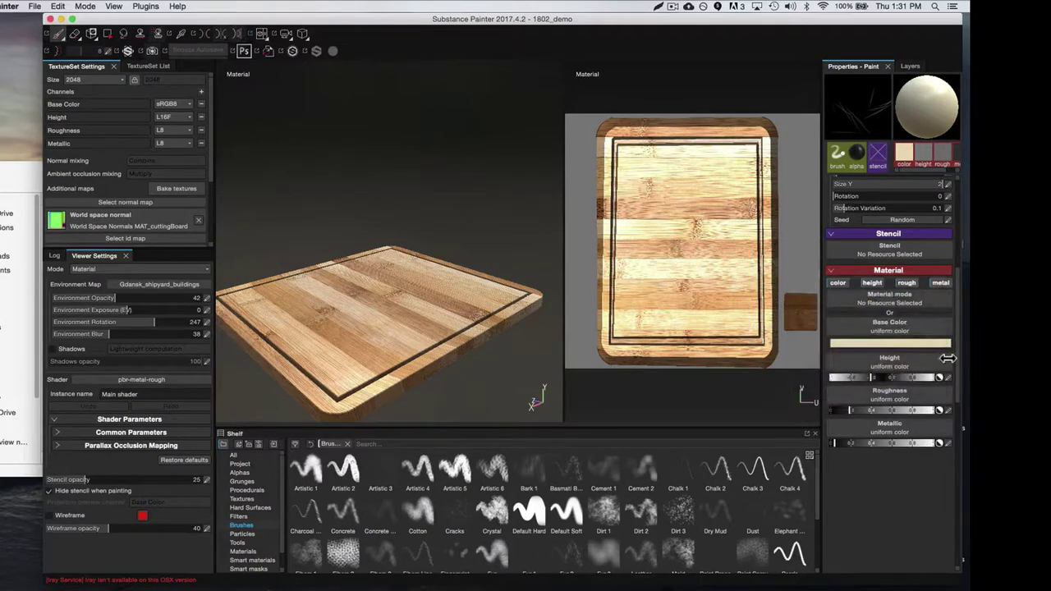
# Step: Set the brush material's roughness to about 0.85 and raise its height and metallic slightly
pyautogui.click(875, 376)
pyautogui.moveTo(866, 410); pyautogui.dragTo(914, 417)
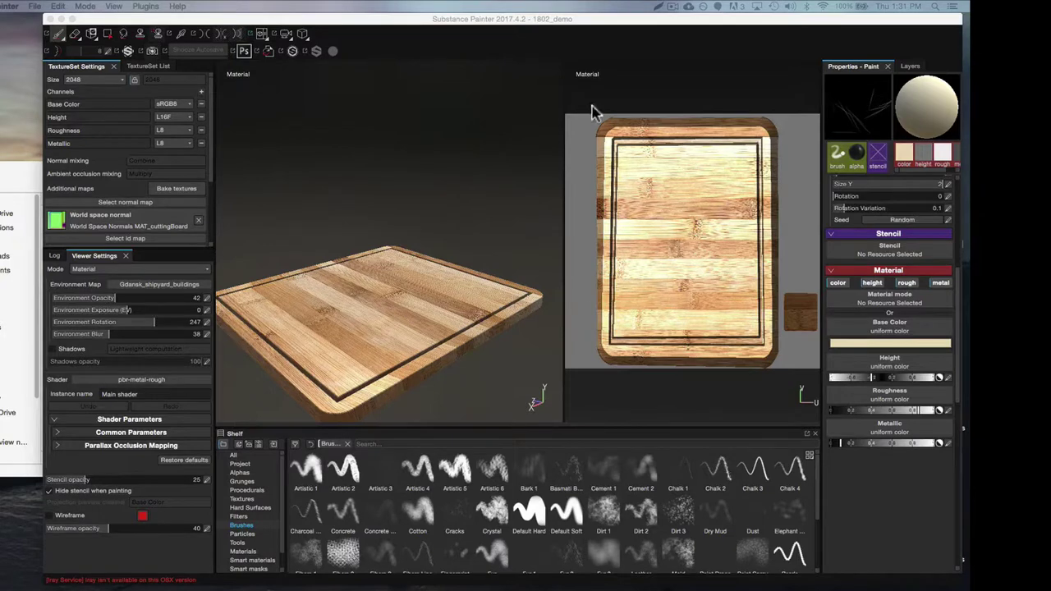
# Step: Display all texture sets and examine the bread and knife together with the cutting board from several angles
pyautogui.moveTo(514, 23); pyautogui.dragTo(512, 23)
pyautogui.keyDown('alt'); pyautogui.moveTo(450, 231); pyautogui.dragTo(408, 302); pyautogui.keyUp('alt')
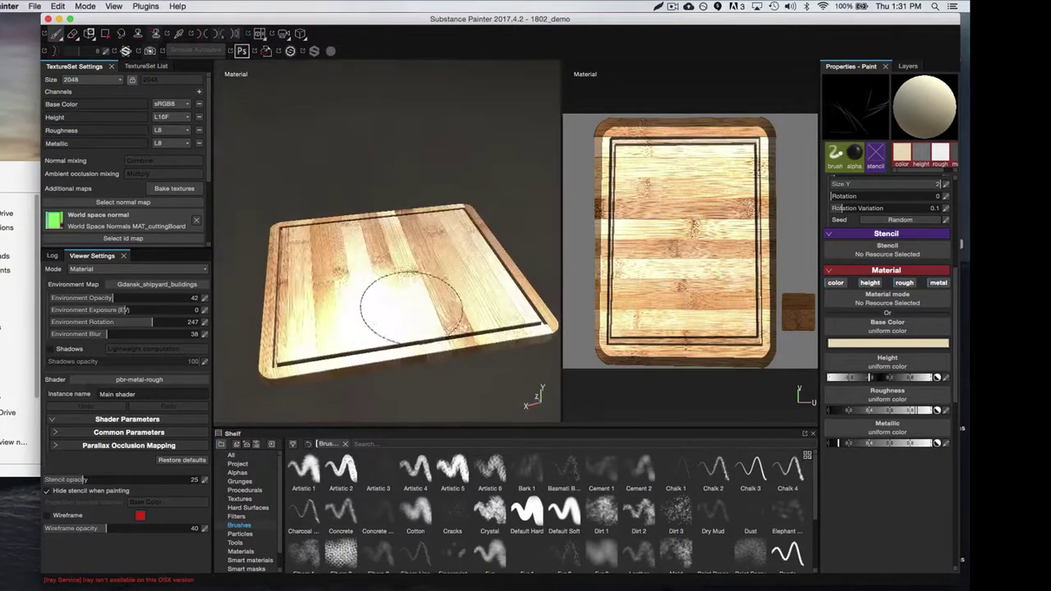
pyautogui.keyDown('alt'); pyautogui.moveTo(458, 280); pyautogui.dragTo(513, 268, button='middle'); pyautogui.keyUp('alt')
pyautogui.keyDown('alt'); pyautogui.moveTo(513, 268); pyautogui.dragTo(510, 246); pyautogui.keyUp('alt')
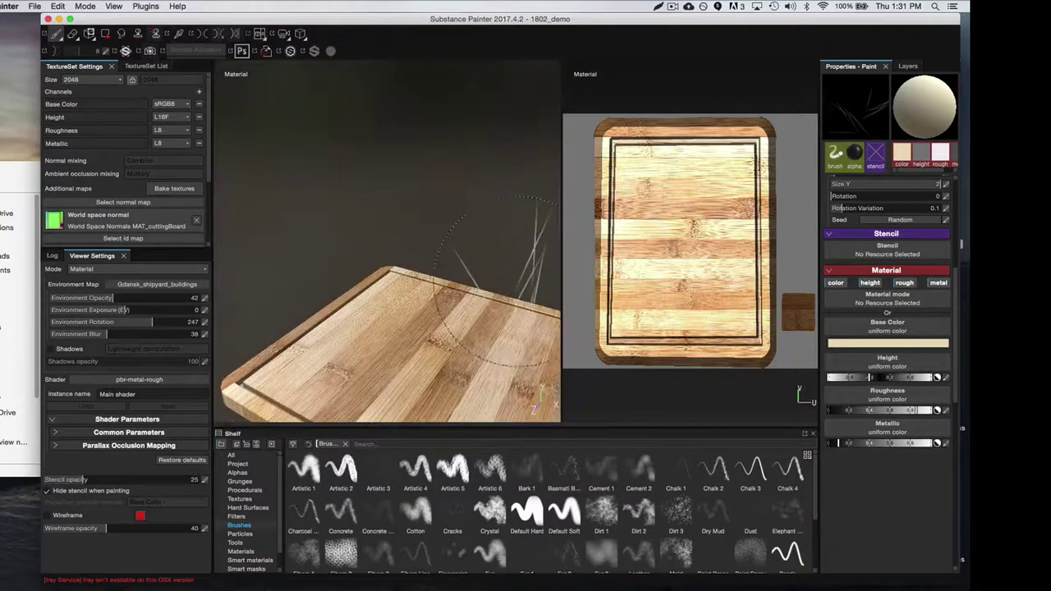
pyautogui.keyDown('alt'); pyautogui.moveTo(509, 246); pyautogui.dragTo(456, 171, button='middle'); pyautogui.keyUp('alt')
pyautogui.scroll(-5, 446, 230)
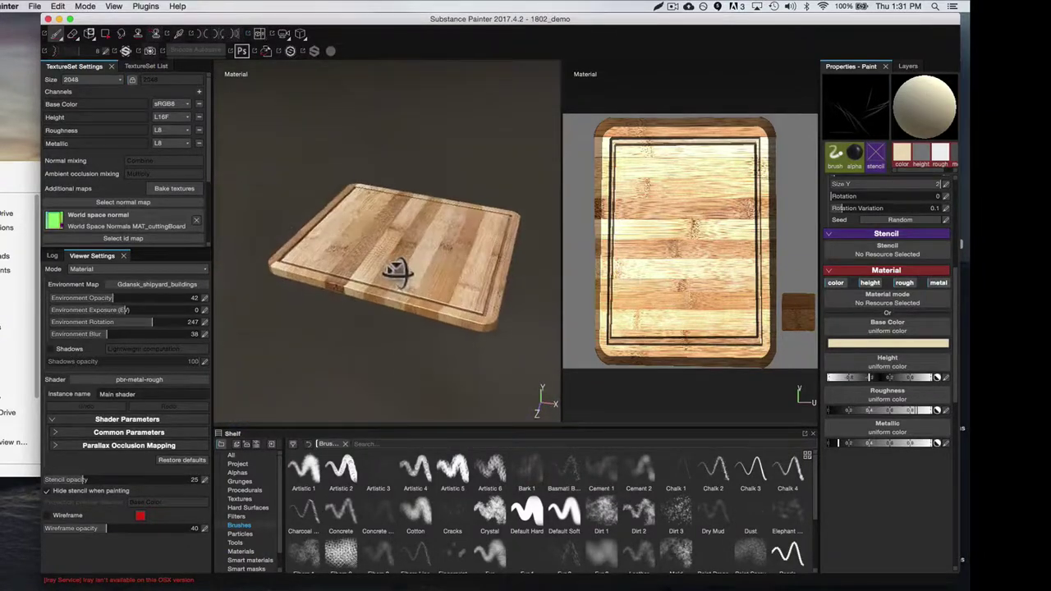
pyautogui.click(152, 66)
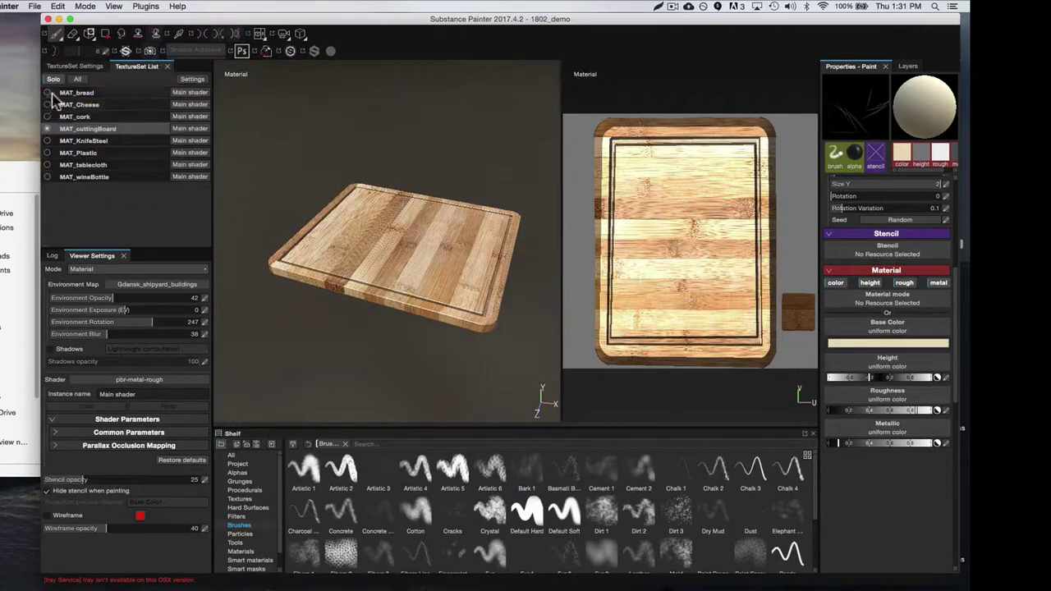
pyautogui.click(78, 80)
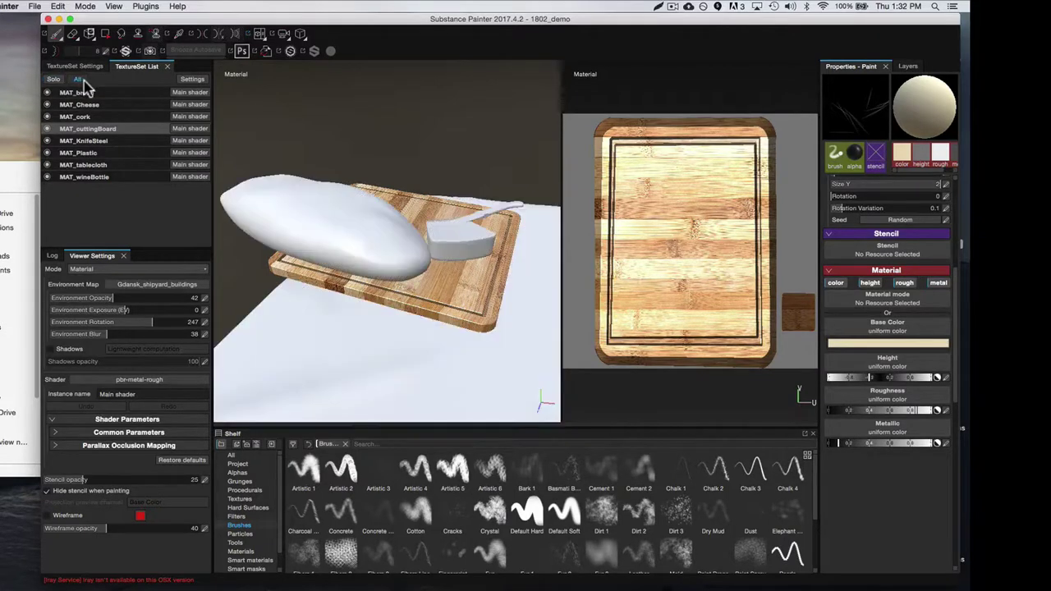
pyautogui.moveTo(348, 169)
pyautogui.keyDown('alt'); pyautogui.mouseDown()
pyautogui.moveTo(427, 183)
pyautogui.moveTo(389, 216)
pyautogui.mouseUp(); pyautogui.keyUp('alt')
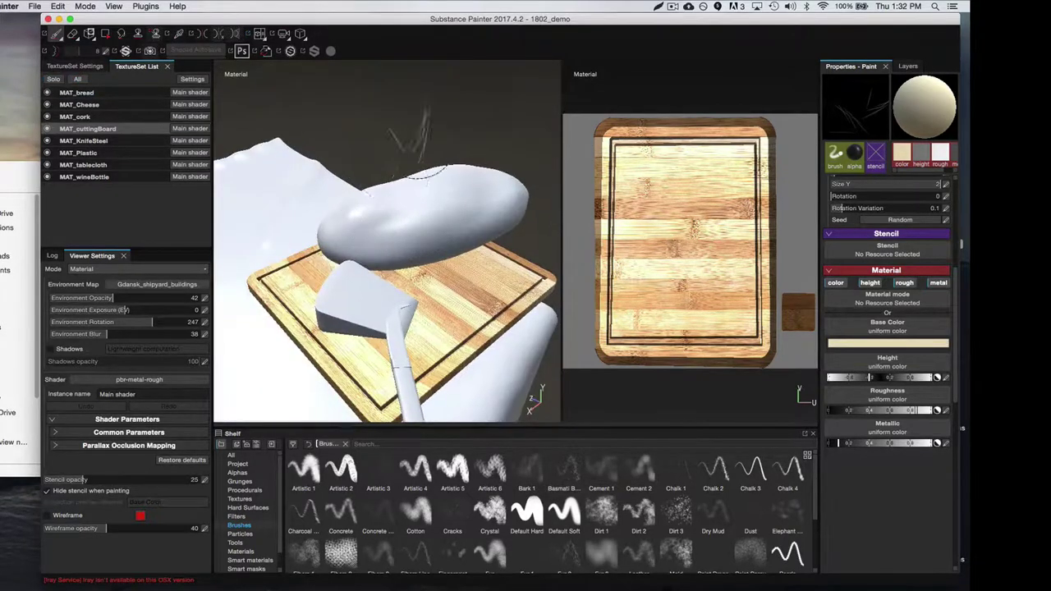
pyautogui.moveTo(386, 154)
pyautogui.keyDown('alt'); pyautogui.mouseDown()
pyautogui.moveTo(381, 132)
pyautogui.moveTo(345, 144)
pyautogui.mouseUp(); pyautogui.keyUp('alt')
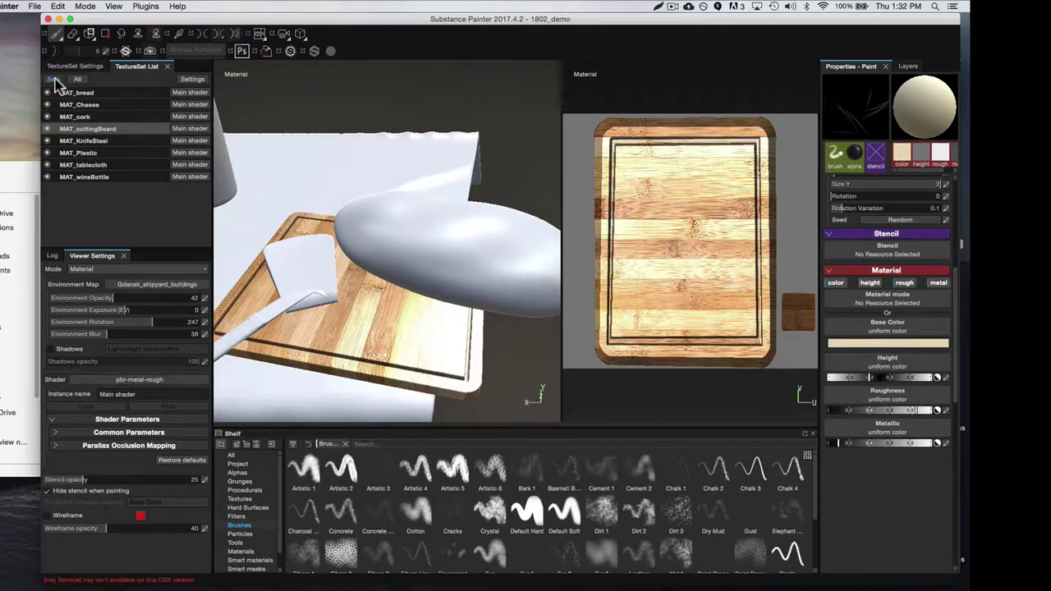
# Step: Isolate the MAT_cuttingBoard texture set in the 3D view
pyautogui.click(53, 79)
pyautogui.keyDown('alt'); pyautogui.moveTo(382, 234); pyautogui.dragTo(413, 251, button='right'); pyautogui.keyUp('alt')
pyautogui.keyDown('alt'); pyautogui.moveTo(396, 249); pyautogui.dragTo(384, 230, button='middle'); pyautogui.keyUp('alt')
pyautogui.keyDown('alt'); pyautogui.moveTo(380, 230); pyautogui.dragTo(355, 270, button='right'); pyautogui.keyUp('alt')
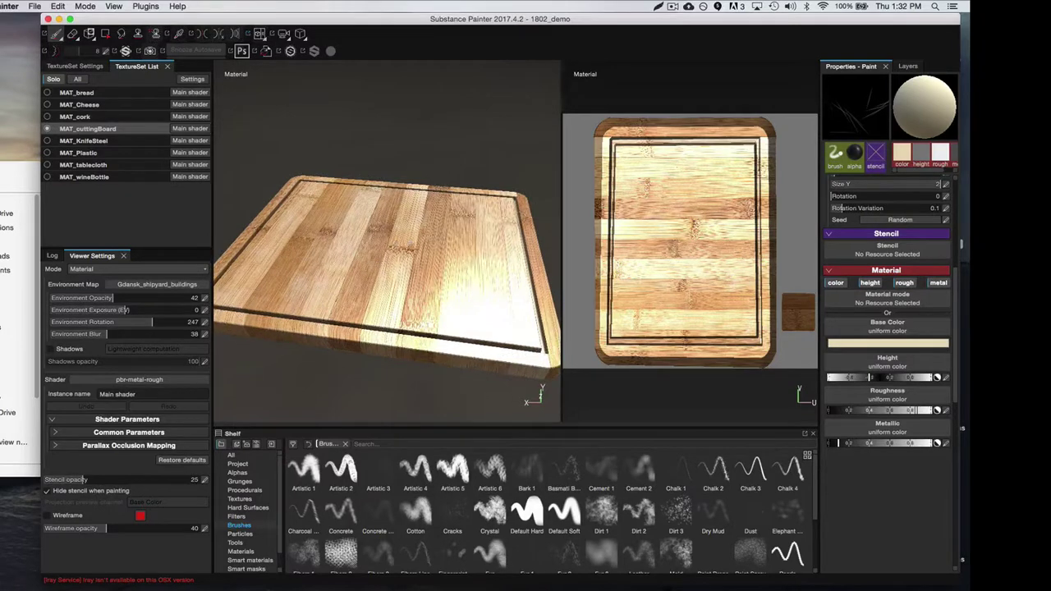
pyautogui.moveTo(0, 140); pyautogui.dragTo(0, 140)
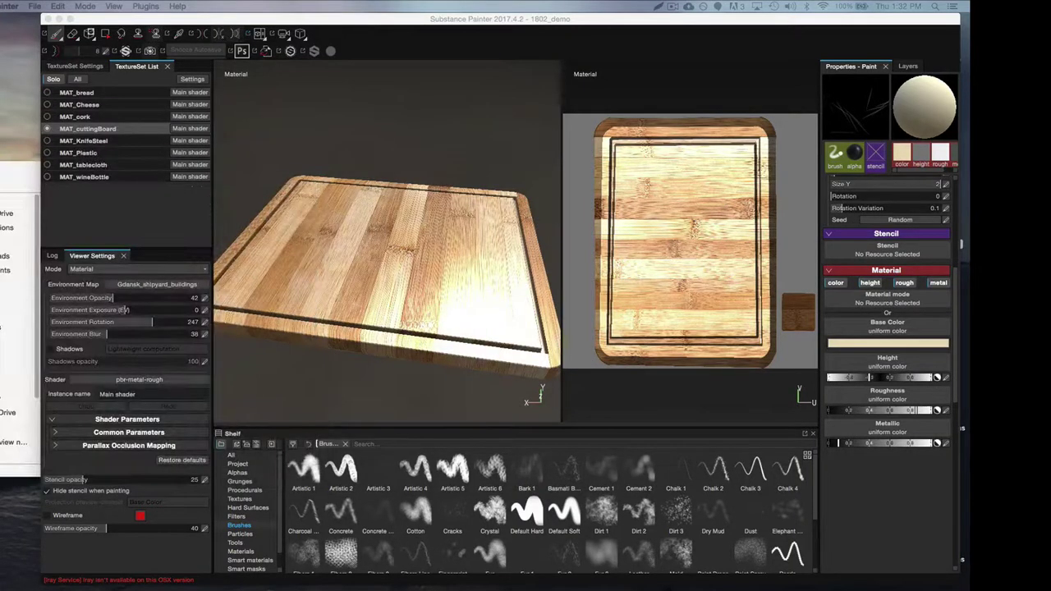
# Step: Set the scratch brush's size jitter to 18, flow jitter to 5 and angle jitter to 18
pyautogui.scroll(10, 944, 279)
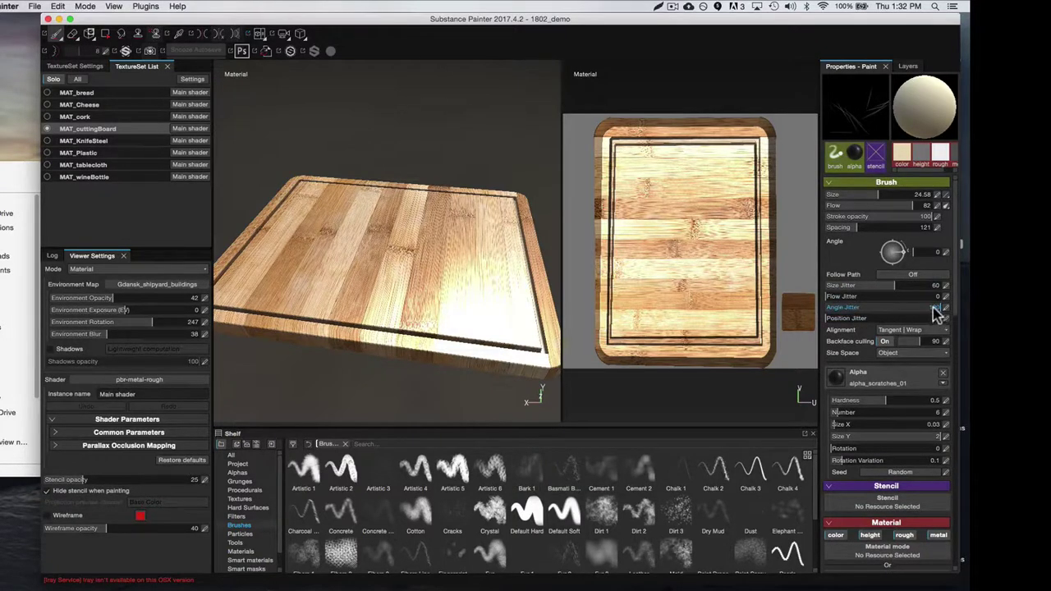
pyautogui.moveTo(933, 312); pyautogui.dragTo(846, 308)
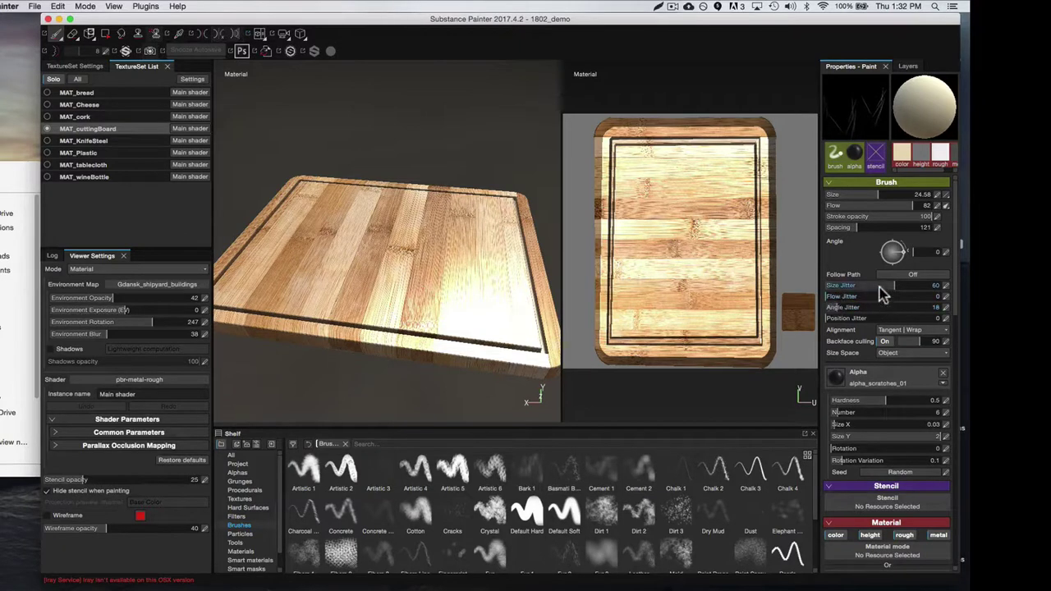
pyautogui.moveTo(879, 290); pyautogui.dragTo(849, 299)
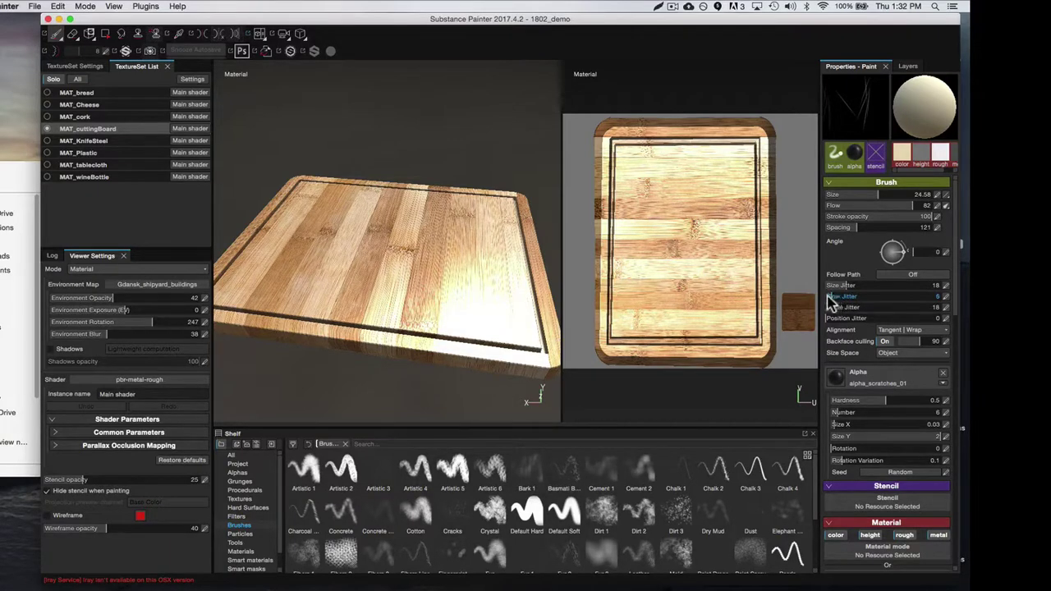
# Step: Rotate the environment lighting to 180
pyautogui.keyDown('alt'); pyautogui.moveTo(432, 245); pyautogui.dragTo(476, 253); pyautogui.keyUp('alt')
pyautogui.keyDown('alt'); pyautogui.moveTo(476, 254); pyautogui.dragTo(353, 249, button='right'); pyautogui.keyUp('alt')
pyautogui.keyDown('alt'); pyautogui.moveTo(404, 271); pyautogui.dragTo(434, 262); pyautogui.keyUp('alt')
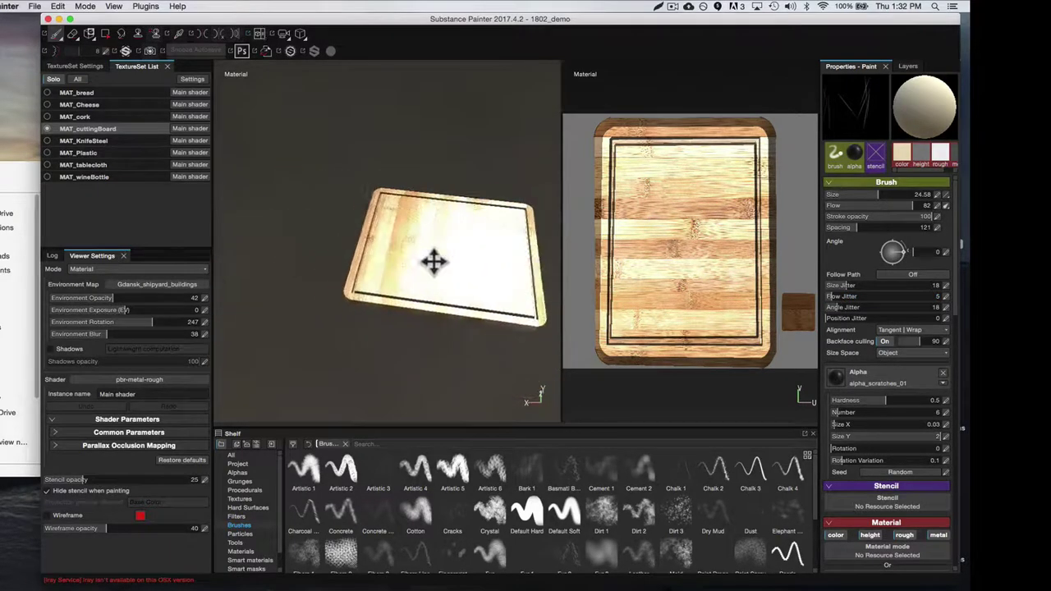
pyautogui.keyDown('alt'); pyautogui.moveTo(387, 235); pyautogui.dragTo(434, 304, button='right'); pyautogui.keyUp('alt')
pyautogui.keyDown('alt'); pyautogui.moveTo(434, 304); pyautogui.dragTo(462, 300); pyautogui.keyUp('alt')
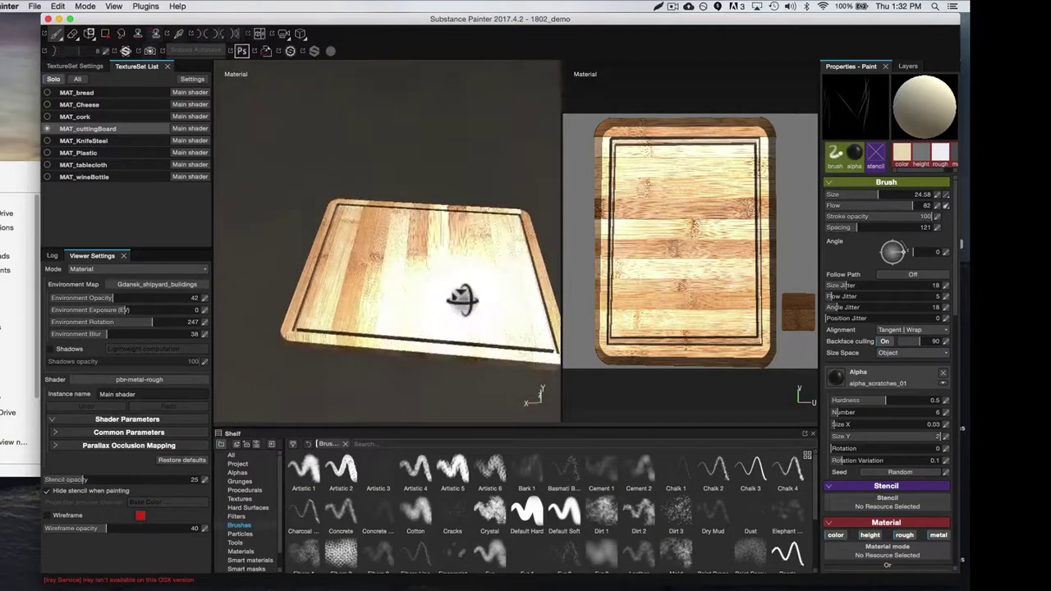
pyautogui.moveTo(462, 300)
pyautogui.keyDown('shift'); pyautogui.mouseDown(button='right')
pyautogui.moveTo(469, 287)
pyautogui.moveTo(429, 287)
pyautogui.moveTo(450, 297)
pyautogui.mouseUp(button='right'); pyautogui.keyUp('shift')
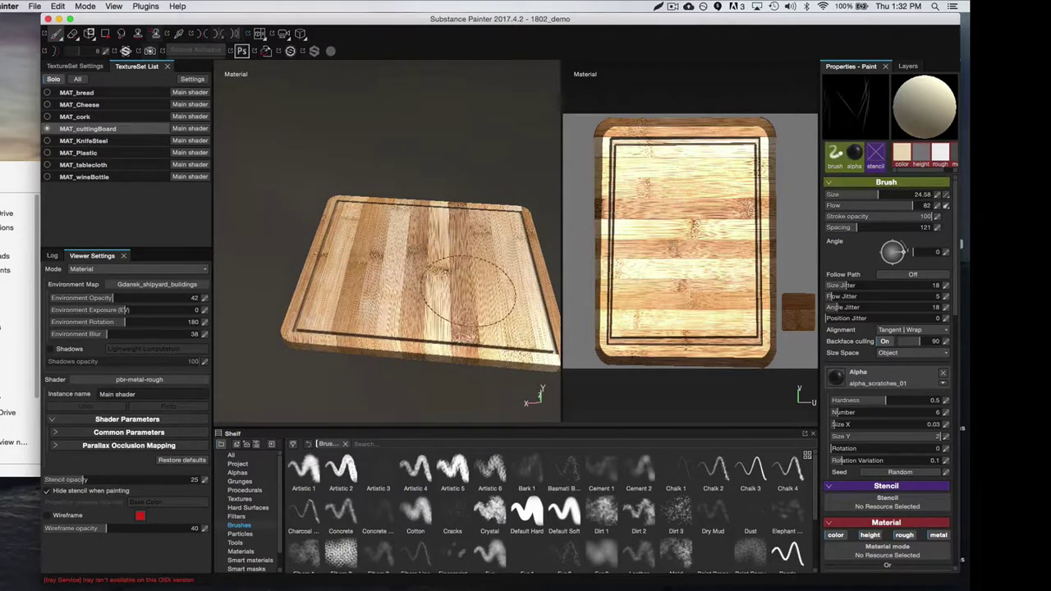
# Step: Paint knife scratches across the middle of the cutting board's top face
pyautogui.moveTo(469, 284)
pyautogui.keyDown('alt'); pyautogui.mouseDown()
pyautogui.moveTo(420, 317)
pyautogui.moveTo(435, 291)
pyautogui.mouseUp(); pyautogui.keyUp('alt')
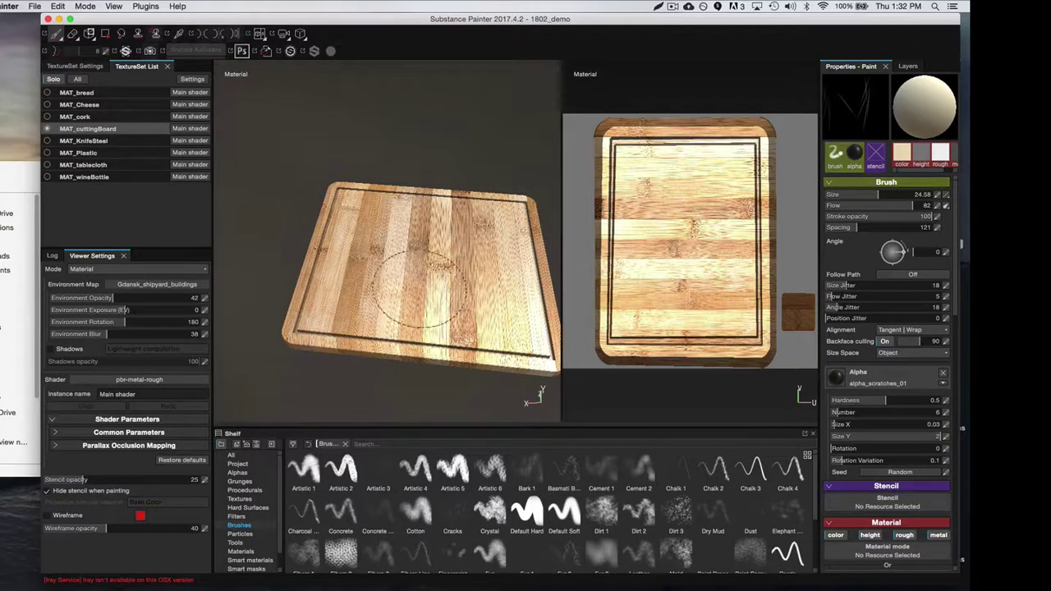
pyautogui.keyDown('alt'); pyautogui.moveTo(445, 303); pyautogui.dragTo(451, 311); pyautogui.keyUp('alt')
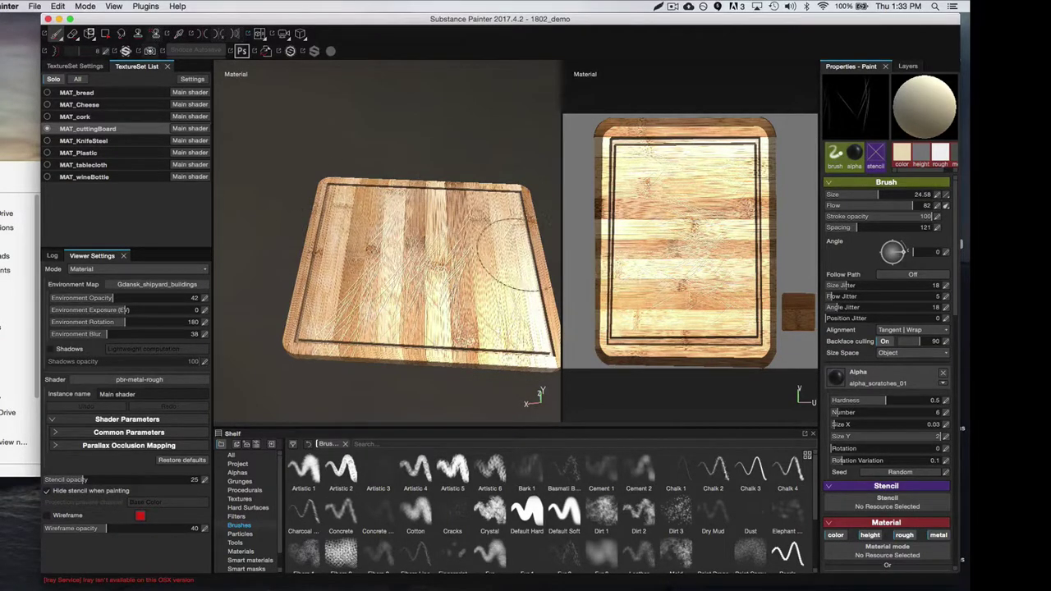
pyautogui.keyDown('alt'); pyautogui.moveTo(353, 275); pyautogui.dragTo(423, 264); pyautogui.keyUp('alt')
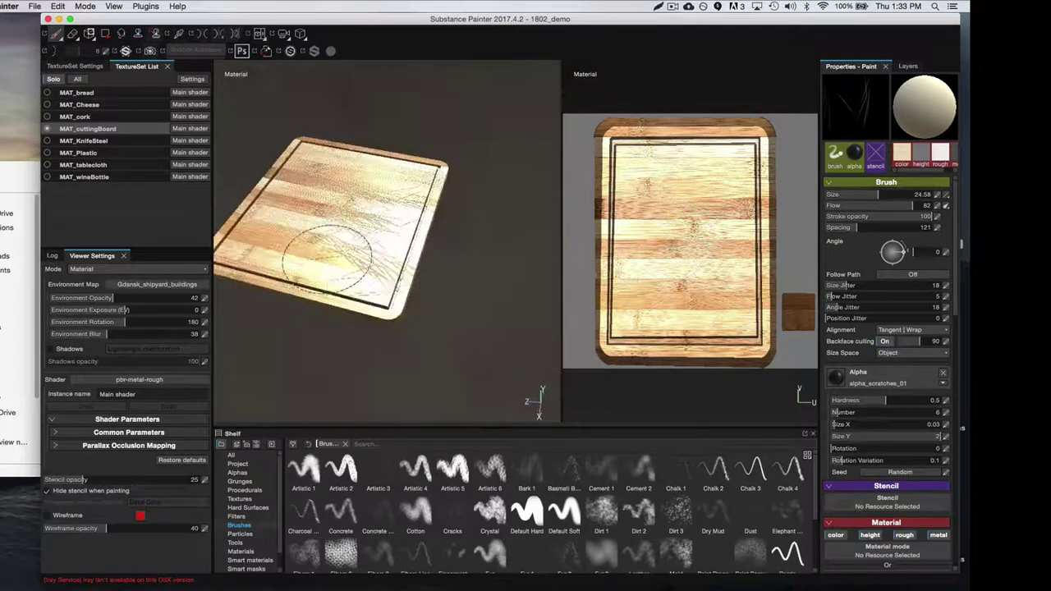
# Step: Rotate the environment lighting to 72 and paint more scratches over the board from different sides
pyautogui.keyDown('alt'); pyautogui.moveTo(329, 261); pyautogui.dragTo(364, 277); pyautogui.keyUp('alt')
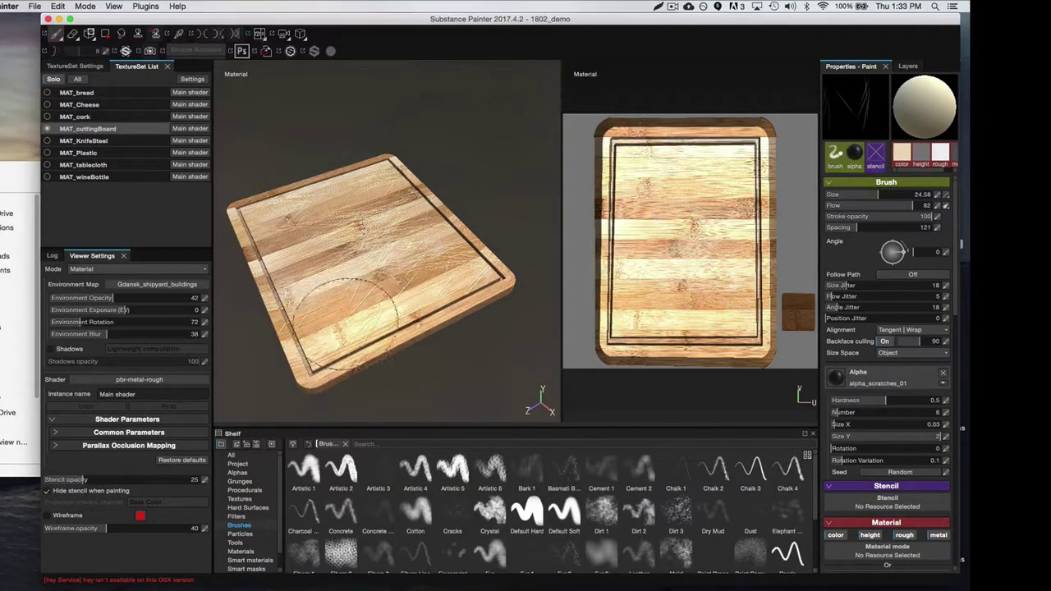
pyautogui.keyDown('alt'); pyautogui.moveTo(320, 327); pyautogui.dragTo(337, 261); pyautogui.keyUp('alt')
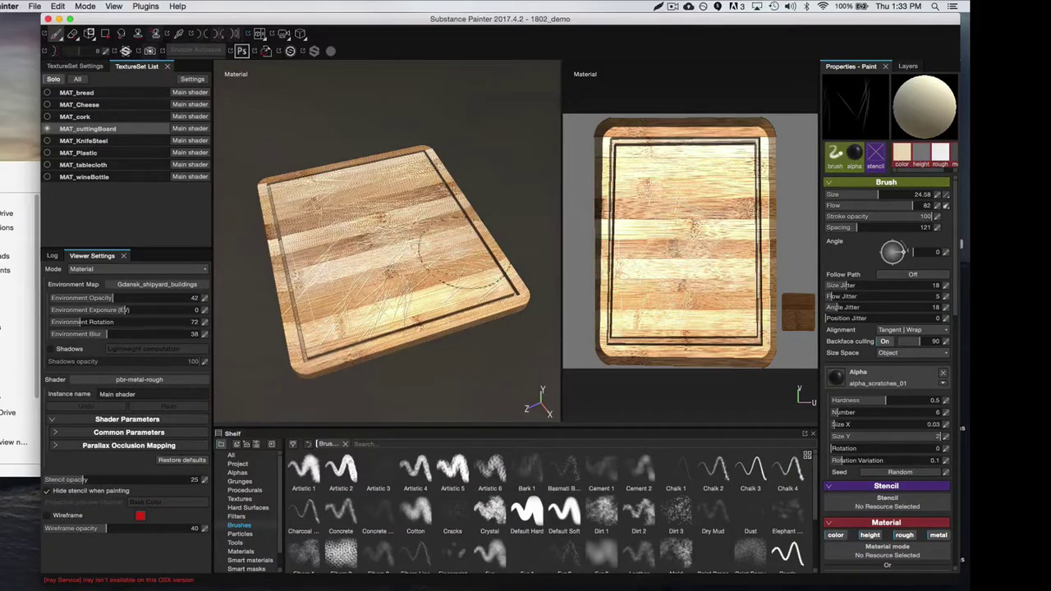
pyautogui.keyDown('alt'); pyautogui.moveTo(462, 246); pyautogui.dragTo(438, 279); pyautogui.keyUp('alt')
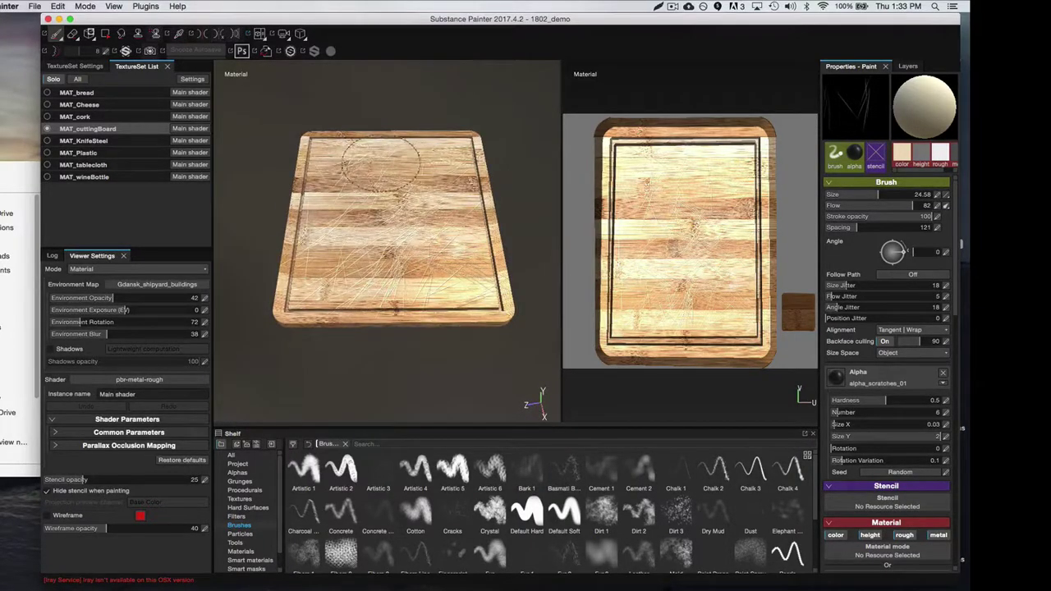
pyautogui.moveTo(386, 164)
pyautogui.keyDown('alt'); pyautogui.mouseDown()
pyautogui.moveTo(488, 262)
pyautogui.moveTo(369, 274)
pyautogui.moveTo(535, 282)
pyautogui.moveTo(490, 201)
pyautogui.mouseUp(); pyautogui.keyUp('alt')
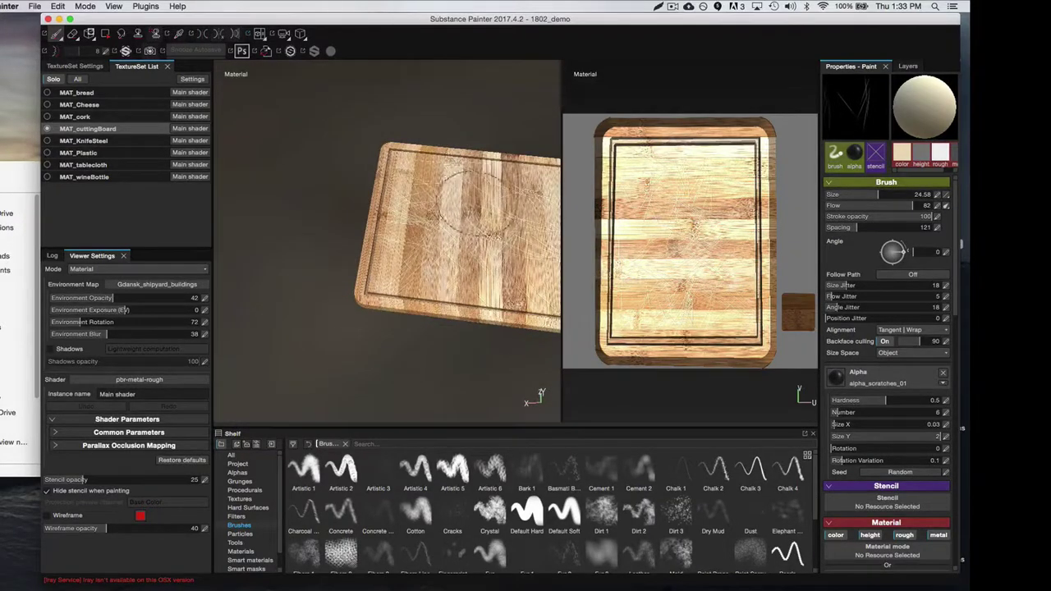
pyautogui.moveTo(423, 169)
pyautogui.keyDown('alt'); pyautogui.mouseDown()
pyautogui.moveTo(417, 267)
pyautogui.moveTo(463, 230)
pyautogui.mouseUp(); pyautogui.keyUp('alt')
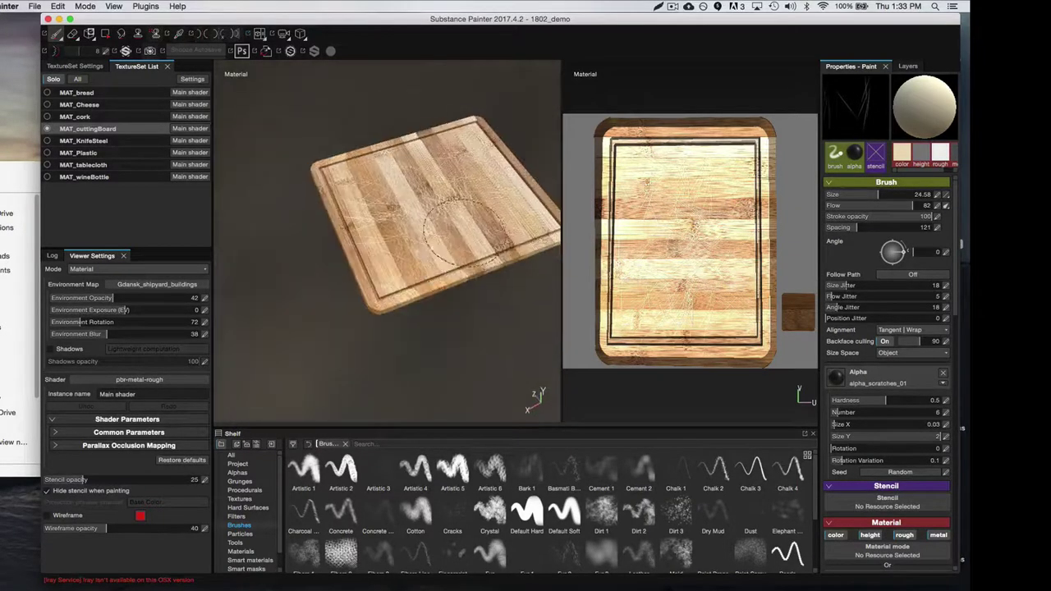
pyautogui.moveTo(394, 265)
pyautogui.keyDown('alt'); pyautogui.mouseDown()
pyautogui.moveTo(432, 291)
pyautogui.moveTo(380, 209)
pyautogui.mouseUp(); pyautogui.keyUp('alt')
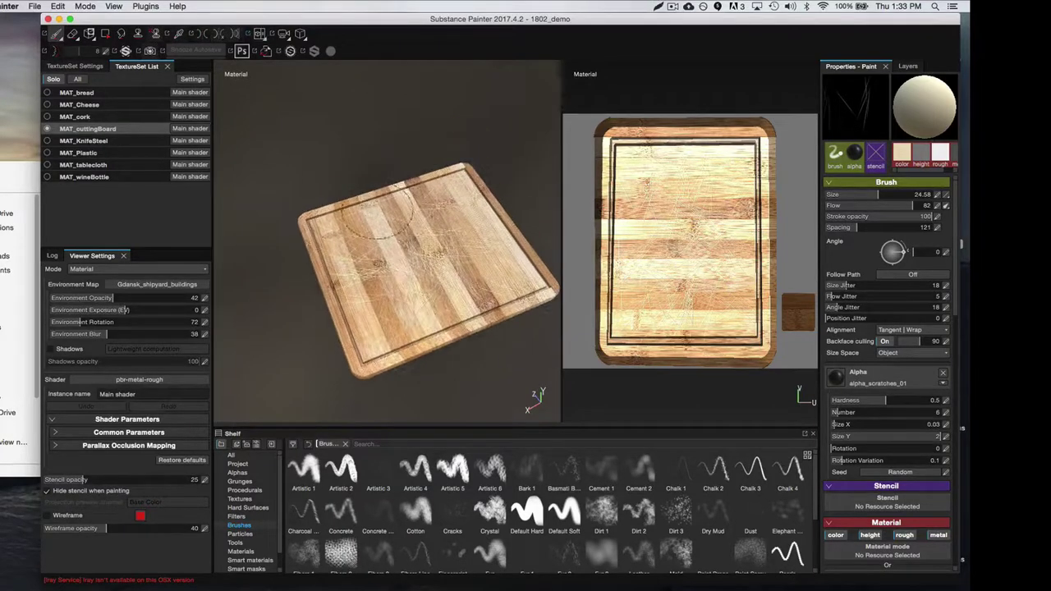
# Step: Set the scratch brush's flow to 93 and add further crossing scratches to the board's top face
pyautogui.moveTo(423, 322)
pyautogui.keyDown('alt'); pyautogui.mouseDown()
pyautogui.moveTo(553, 317)
pyautogui.moveTo(459, 291)
pyautogui.moveTo(436, 304)
pyautogui.moveTo(444, 312)
pyautogui.moveTo(379, 328)
pyautogui.mouseUp(); pyautogui.keyUp('alt')
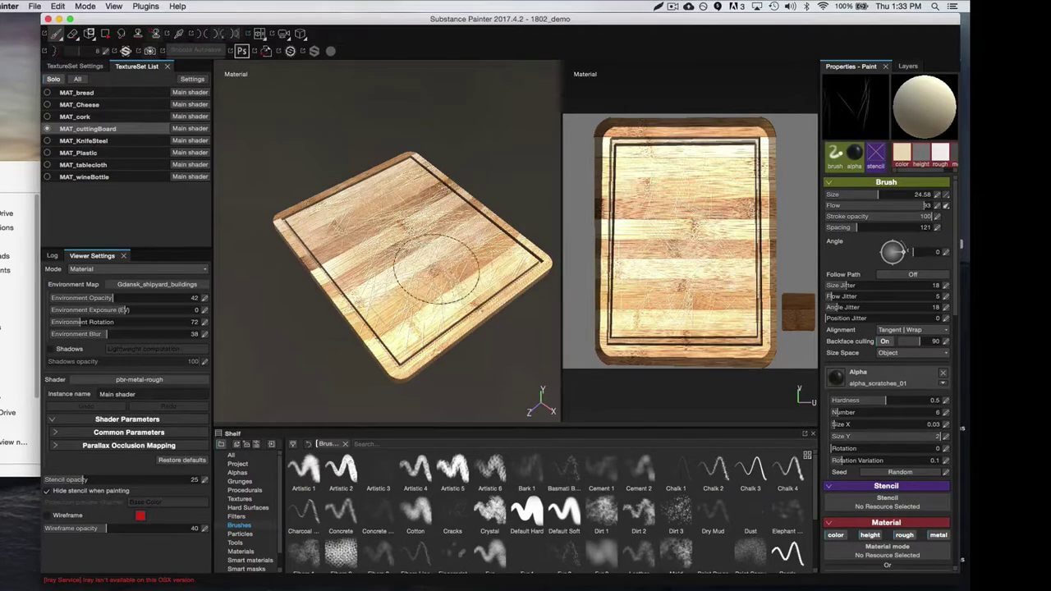
pyautogui.keyDown('alt'); pyautogui.moveTo(437, 269); pyautogui.dragTo(460, 322); pyautogui.keyUp('alt')
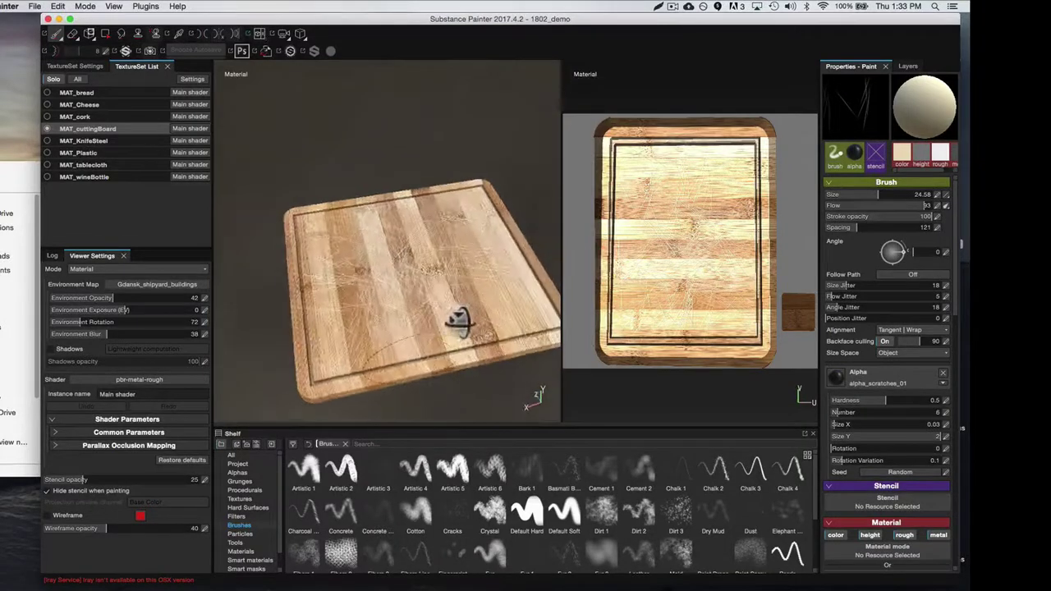
pyautogui.moveTo(401, 361)
pyautogui.keyDown('alt'); pyautogui.mouseDown()
pyautogui.moveTo(450, 344)
pyautogui.moveTo(404, 361)
pyautogui.mouseUp(); pyautogui.keyUp('alt')
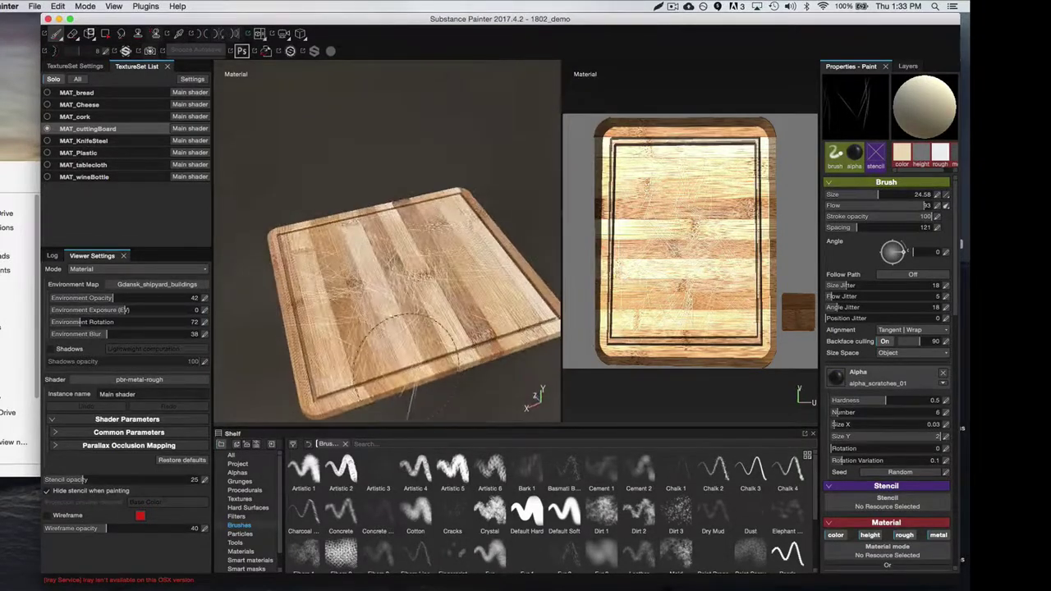
pyautogui.moveTo(491, 337)
pyautogui.keyDown('alt'); pyautogui.mouseDown()
pyautogui.moveTo(512, 352)
pyautogui.moveTo(432, 285)
pyautogui.moveTo(459, 321)
pyautogui.moveTo(434, 362)
pyautogui.moveTo(431, 274)
pyautogui.moveTo(394, 286)
pyautogui.mouseUp(); pyautogui.keyUp('alt')
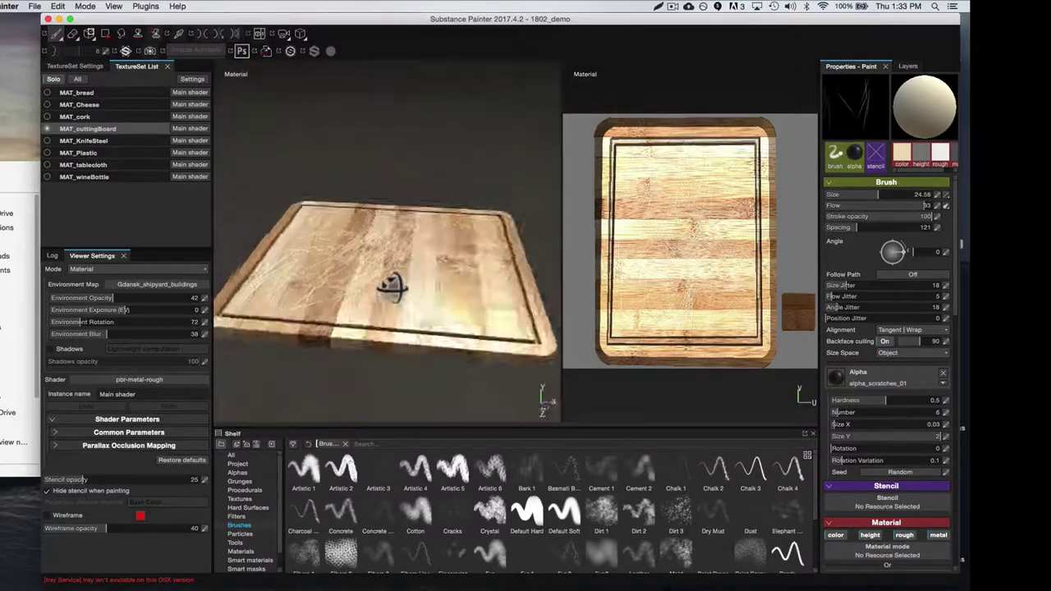
# Step: Examine the painted scratches up close and at low angles across the cutting board
pyautogui.keyDown('alt'); pyautogui.moveTo(394, 286); pyautogui.dragTo(356, 285, button='right'); pyautogui.keyUp('alt')
pyautogui.keyDown('alt'); pyautogui.moveTo(356, 285); pyautogui.dragTo(438, 261); pyautogui.keyUp('alt')
pyautogui.keyDown('alt'); pyautogui.moveTo(438, 261); pyautogui.dragTo(434, 190, button='middle'); pyautogui.keyUp('alt')
pyautogui.keyDown('alt'); pyautogui.moveTo(434, 190); pyautogui.dragTo(326, 235, button='right'); pyautogui.keyUp('alt')
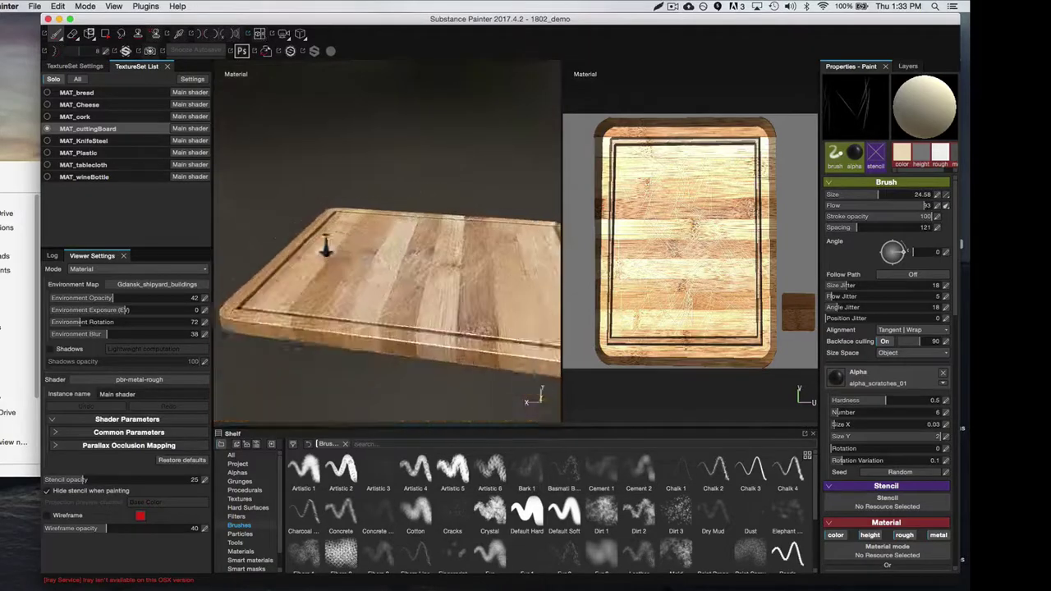
pyautogui.moveTo(326, 235)
pyautogui.keyDown('alt'); pyautogui.mouseDown()
pyautogui.moveTo(429, 298)
pyautogui.moveTo(433, 351)
pyautogui.moveTo(411, 365)
pyautogui.mouseUp(); pyautogui.keyUp('alt')
pyautogui.moveTo(396, 306)
pyautogui.keyDown('alt'); pyautogui.mouseDown()
pyautogui.moveTo(443, 294)
pyautogui.moveTo(462, 332)
pyautogui.mouseUp(); pyautogui.keyUp('alt')
pyautogui.keyDown('alt'); pyautogui.moveTo(462, 332); pyautogui.dragTo(443, 337, button='right'); pyautogui.keyUp('alt')
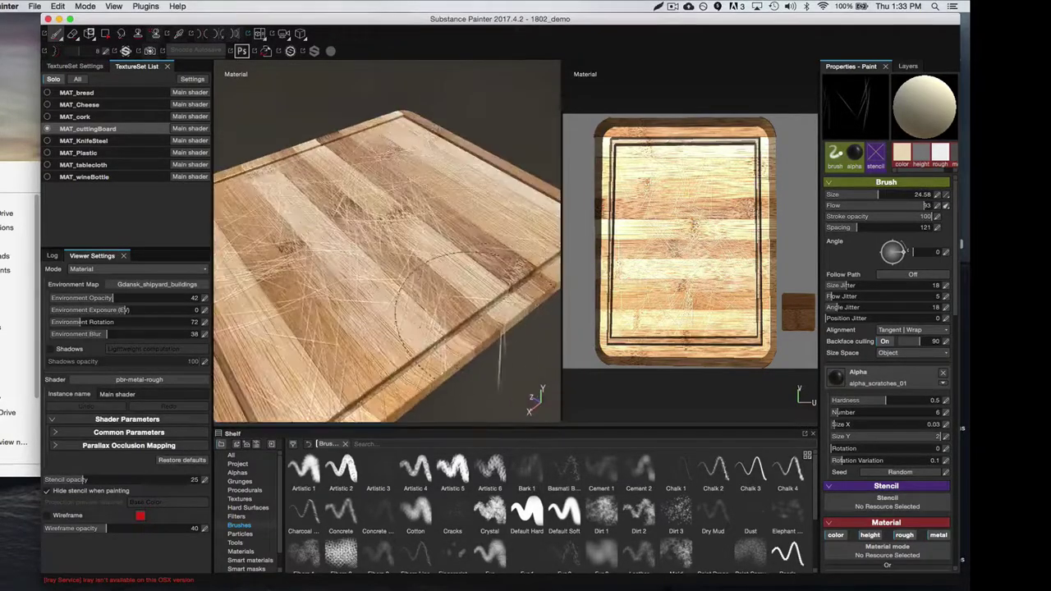
pyautogui.moveTo(444, 337)
pyautogui.keyDown('alt'); pyautogui.mouseDown()
pyautogui.moveTo(439, 312)
pyautogui.moveTo(378, 378)
pyautogui.mouseUp(); pyautogui.keyUp('alt')
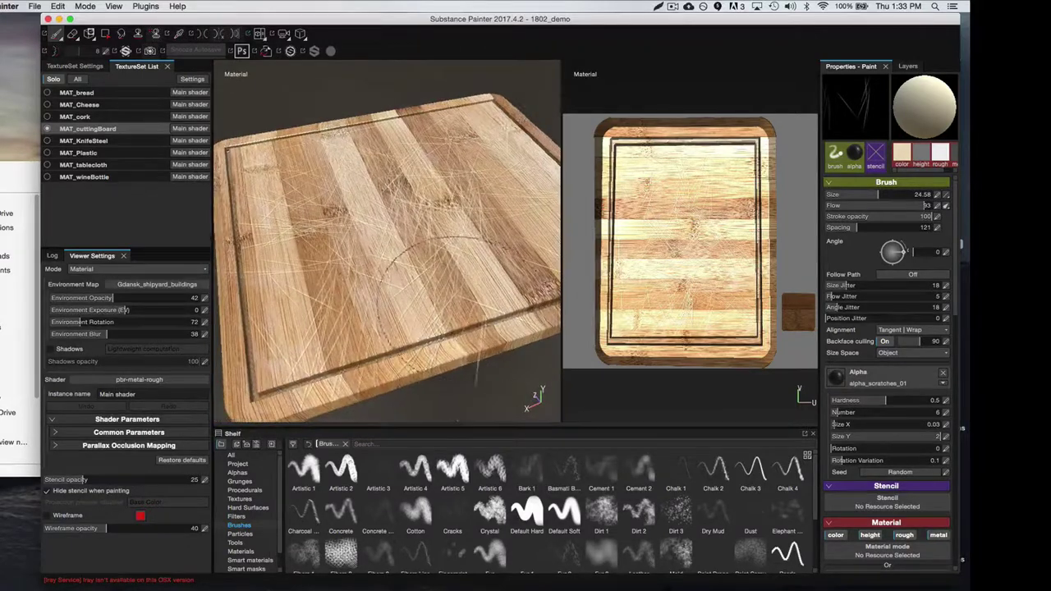
# Step: Build up denser scratches around the centre of the cutting board
pyautogui.keyDown('alt'); pyautogui.moveTo(464, 300); pyautogui.dragTo(369, 289, button='right'); pyautogui.keyUp('alt')
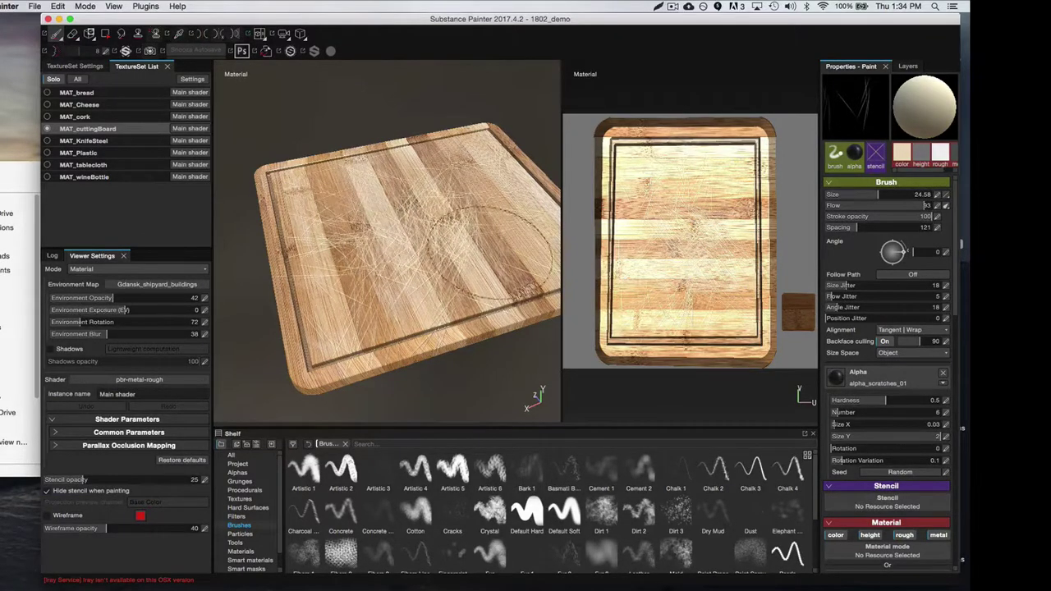
pyautogui.keyDown('alt'); pyautogui.moveTo(450, 284); pyautogui.dragTo(354, 314, button='middle'); pyautogui.keyUp('alt')
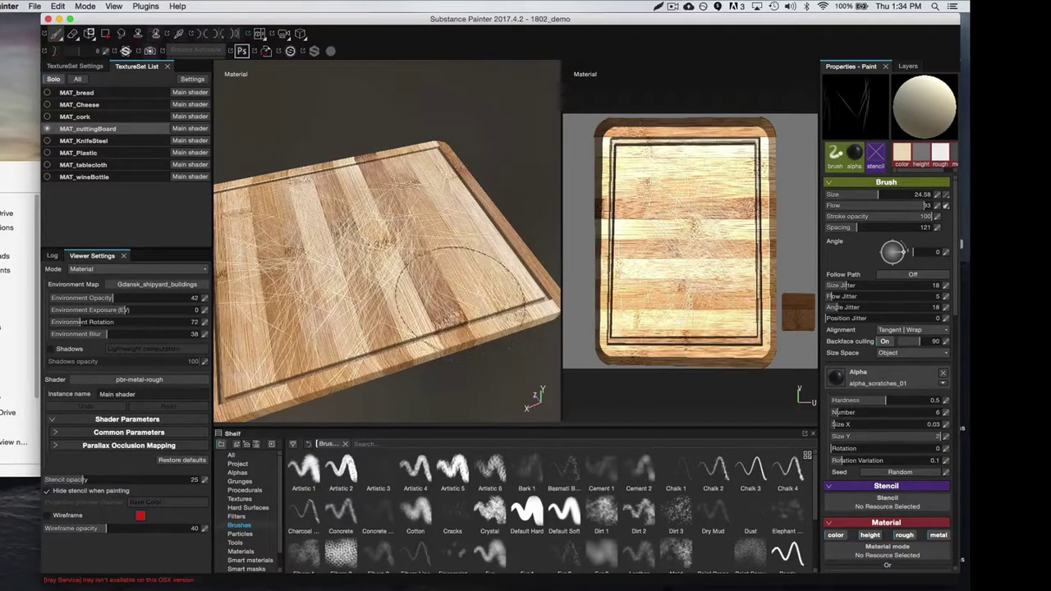
pyautogui.keyDown('alt'); pyautogui.moveTo(367, 283); pyautogui.dragTo(481, 309); pyautogui.keyUp('alt')
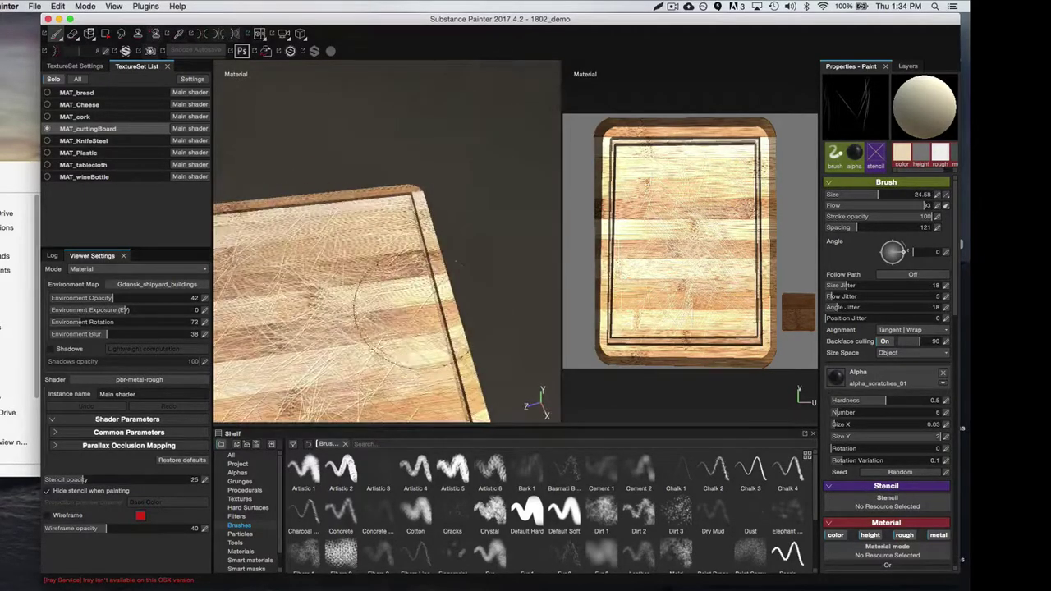
pyautogui.keyDown('alt'); pyautogui.moveTo(414, 302); pyautogui.dragTo(254, 300, button='right'); pyautogui.keyUp('alt')
pyautogui.keyDown('alt'); pyautogui.moveTo(253, 300); pyautogui.dragTo(441, 277); pyautogui.keyUp('alt')
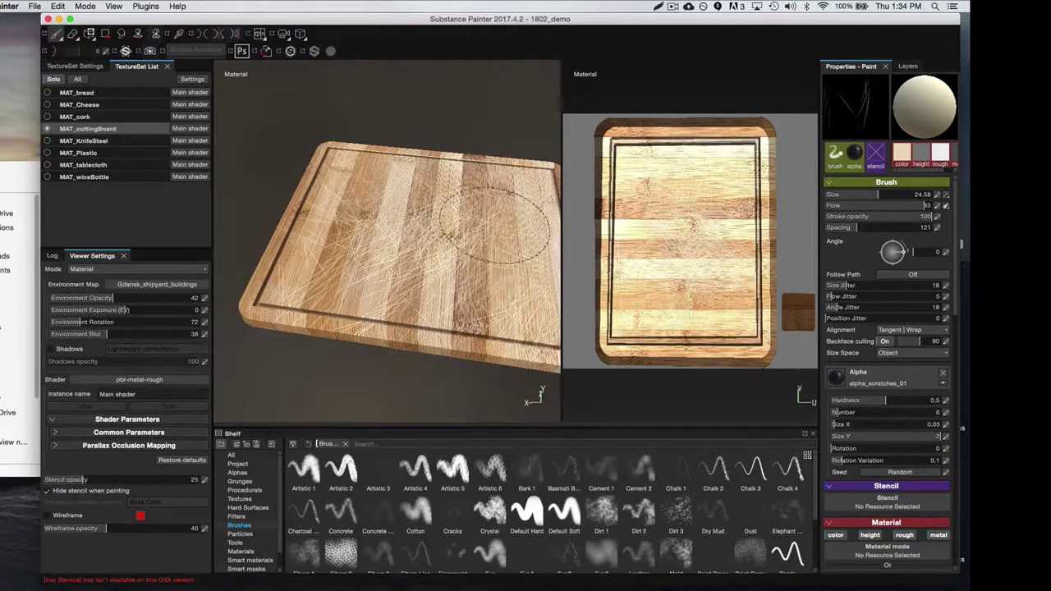
# Step: Look over the scratched cutting board from several angles with the Eraser selected, and return to the paint brush
pyautogui.keyDown('alt'); pyautogui.moveTo(493, 222); pyautogui.dragTo(460, 234); pyautogui.keyUp('alt')
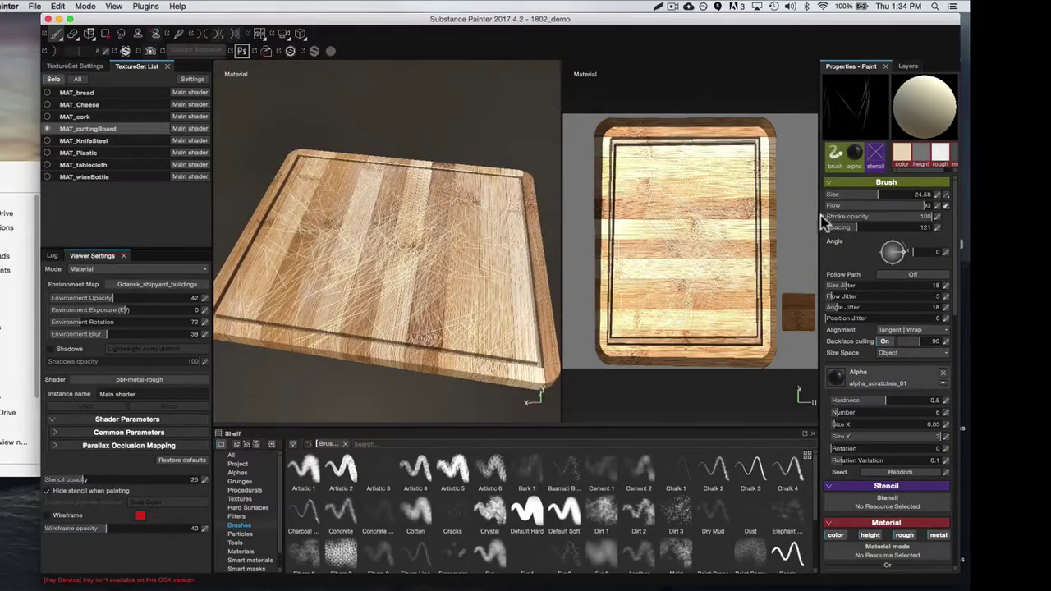
pyautogui.click(72, 34)
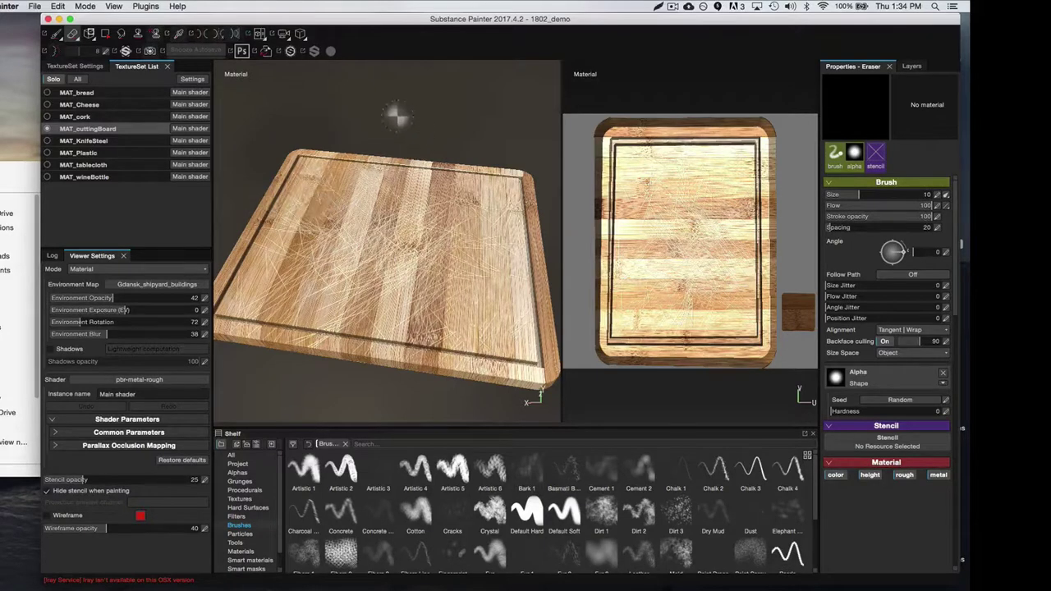
pyautogui.keyDown('alt'); pyautogui.moveTo(450, 162); pyautogui.dragTo(449, 154); pyautogui.keyUp('alt')
pyautogui.keyDown('alt'); pyautogui.moveTo(453, 162); pyautogui.dragTo(378, 186, button='right'); pyautogui.keyUp('alt')
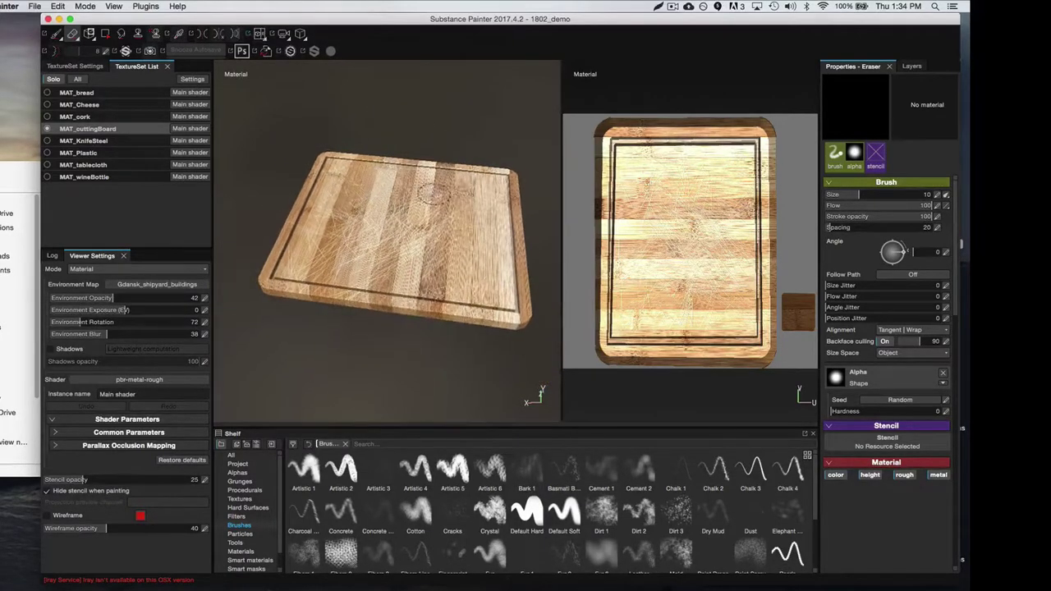
pyautogui.keyDown('alt'); pyautogui.moveTo(431, 194); pyautogui.dragTo(445, 192); pyautogui.keyUp('alt')
pyautogui.keyDown('alt'); pyautogui.moveTo(460, 194); pyautogui.dragTo(473, 234, button='right'); pyautogui.keyUp('alt')
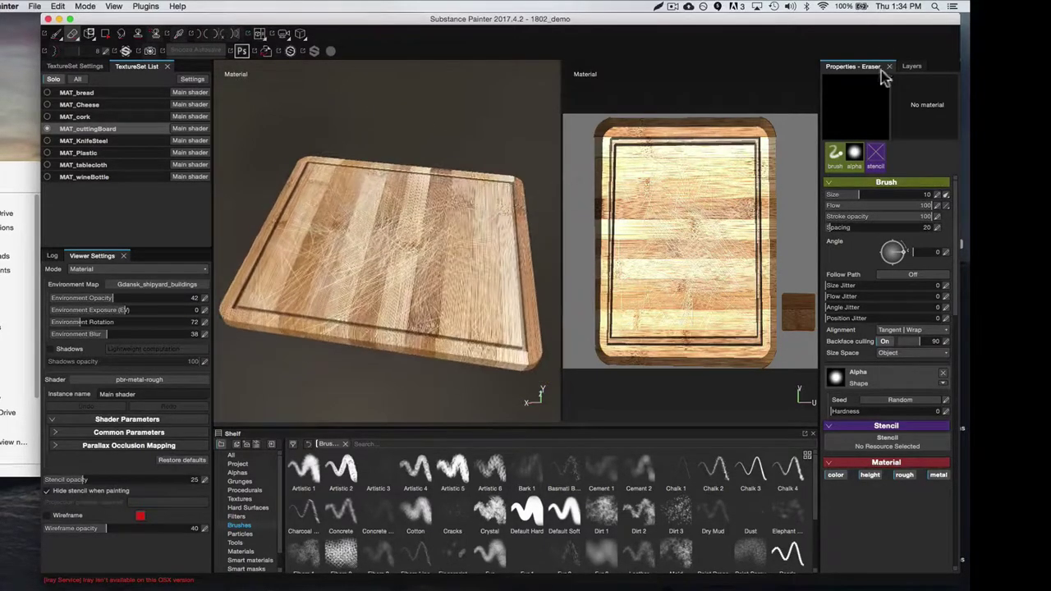
pyautogui.click(912, 67)
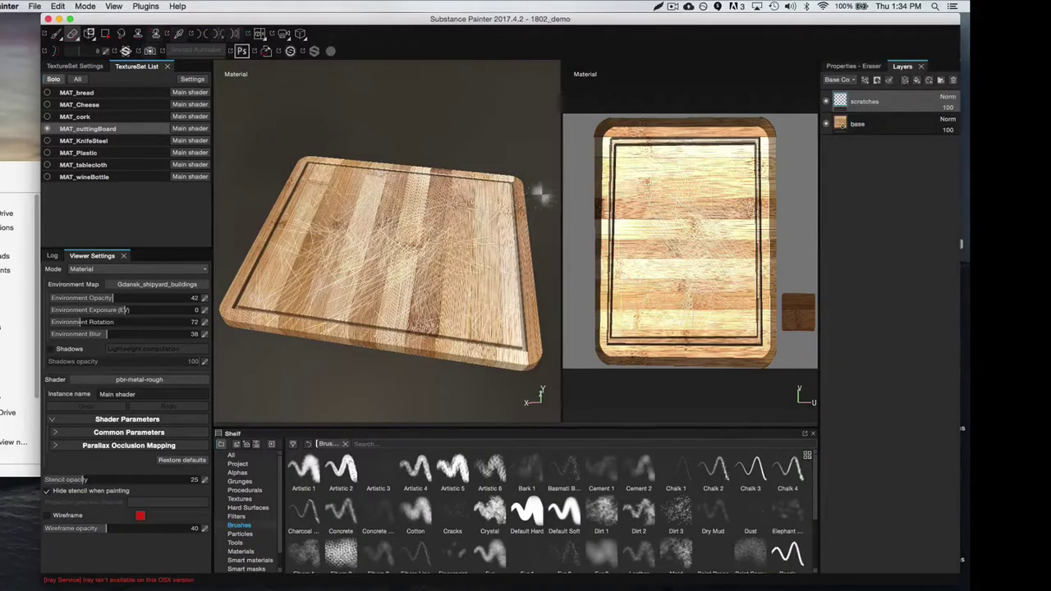
pyautogui.press('1')
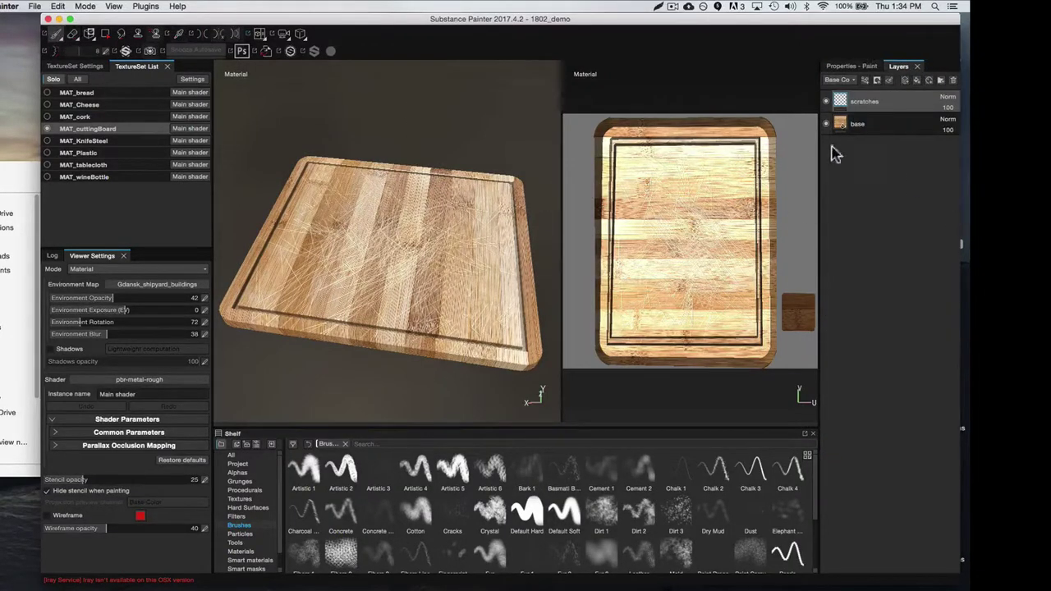
# Step: Show the Height channel in the layer stack and reduce the scratches layer's height opacity to 66
pyautogui.click(845, 80)
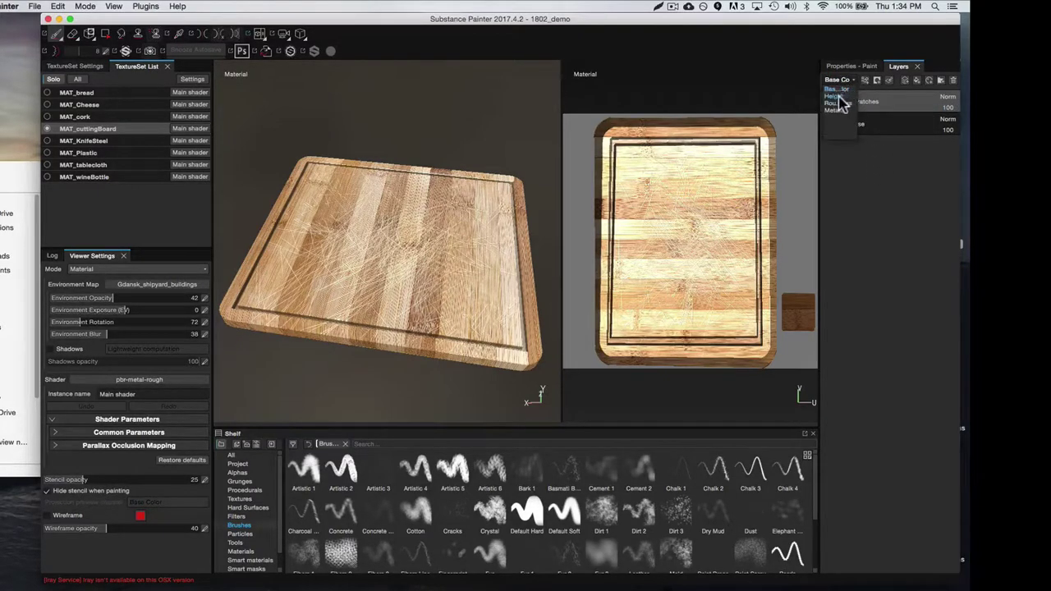
pyautogui.click(838, 96)
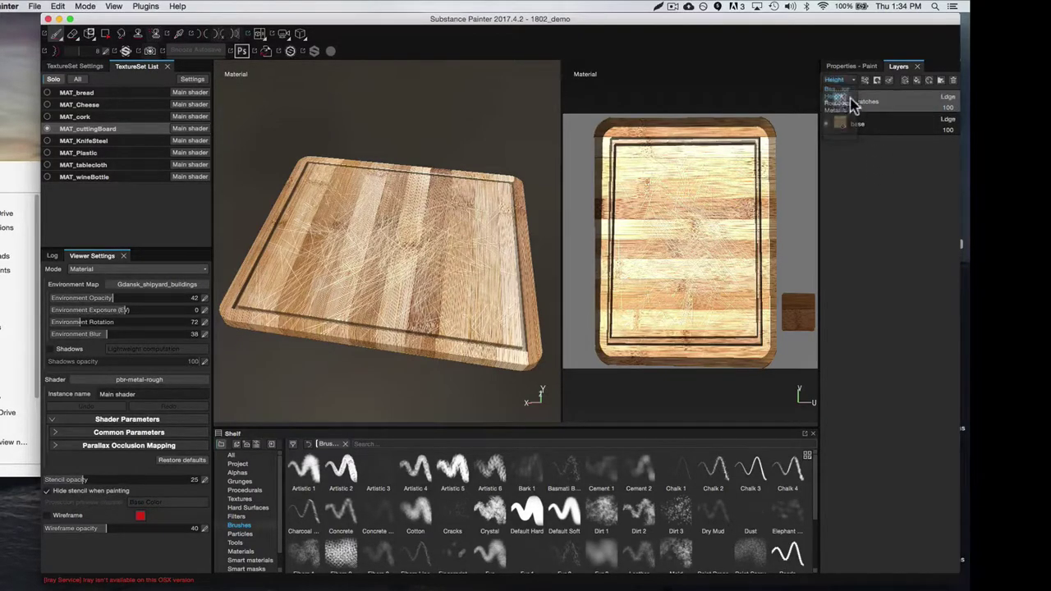
pyautogui.click(951, 107)
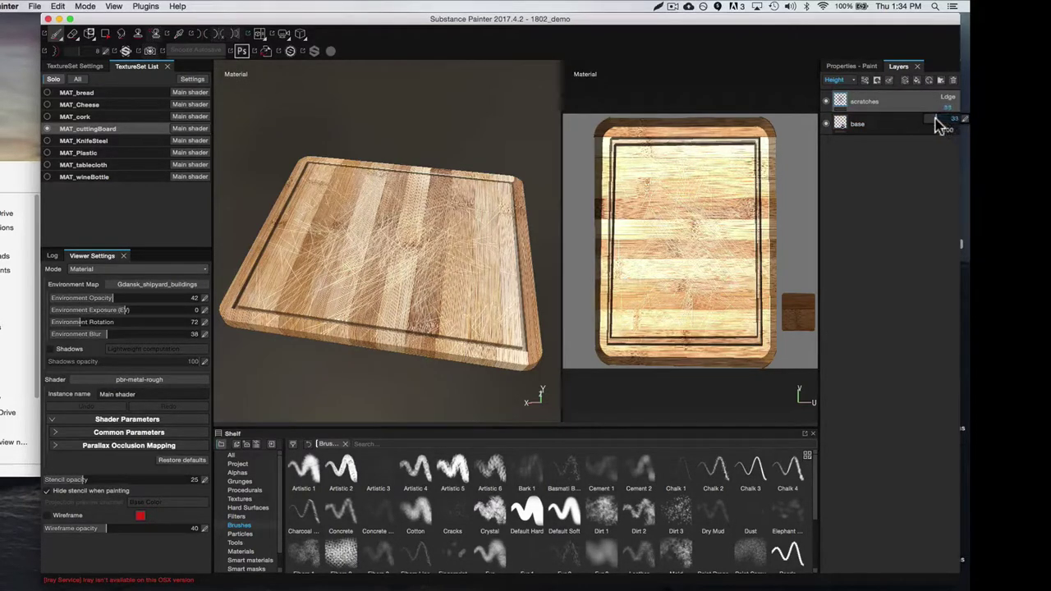
pyautogui.moveTo(479, 212)
pyautogui.keyDown('alt'); pyautogui.mouseDown()
pyautogui.moveTo(479, 192)
pyautogui.moveTo(510, 189)
pyautogui.moveTo(481, 235)
pyautogui.moveTo(484, 206)
pyautogui.mouseUp(); pyautogui.keyUp('alt')
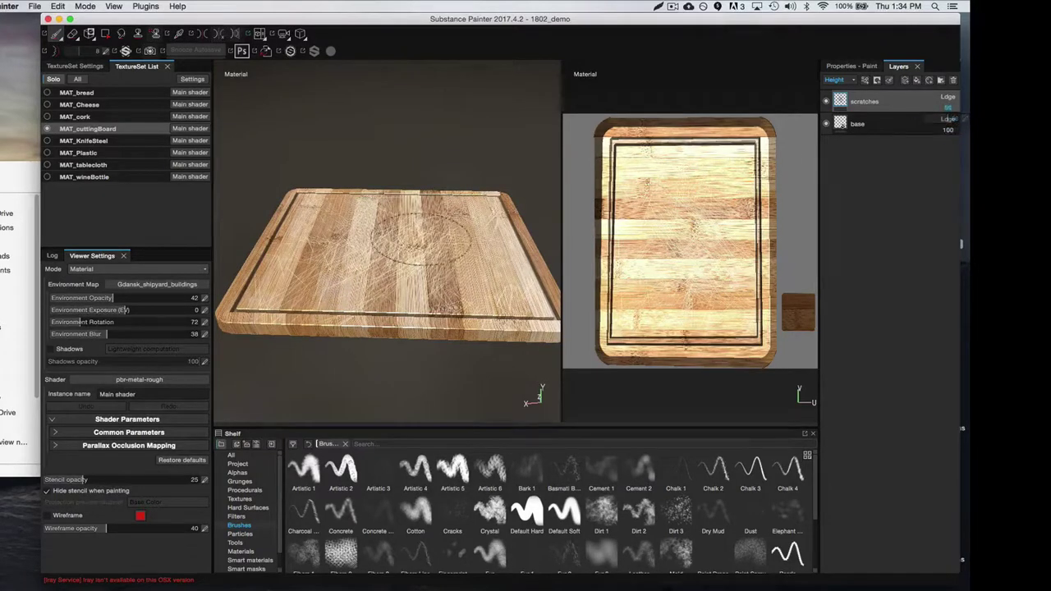
# Step: Rotate the environment lighting to 329 and fine-tune the scratches layer's height opacity against a close-up of the board
pyautogui.keyDown('alt'); pyautogui.moveTo(432, 228); pyautogui.dragTo(469, 239); pyautogui.keyUp('alt')
pyautogui.keyDown('shift'); pyautogui.moveTo(414, 241); pyautogui.dragTo(454, 239, button='right'); pyautogui.keyUp('shift')
pyautogui.keyDown('alt'); pyautogui.moveTo(471, 243); pyautogui.dragTo(469, 232); pyautogui.keyUp('alt')
pyautogui.scroll(5, 532, 268)
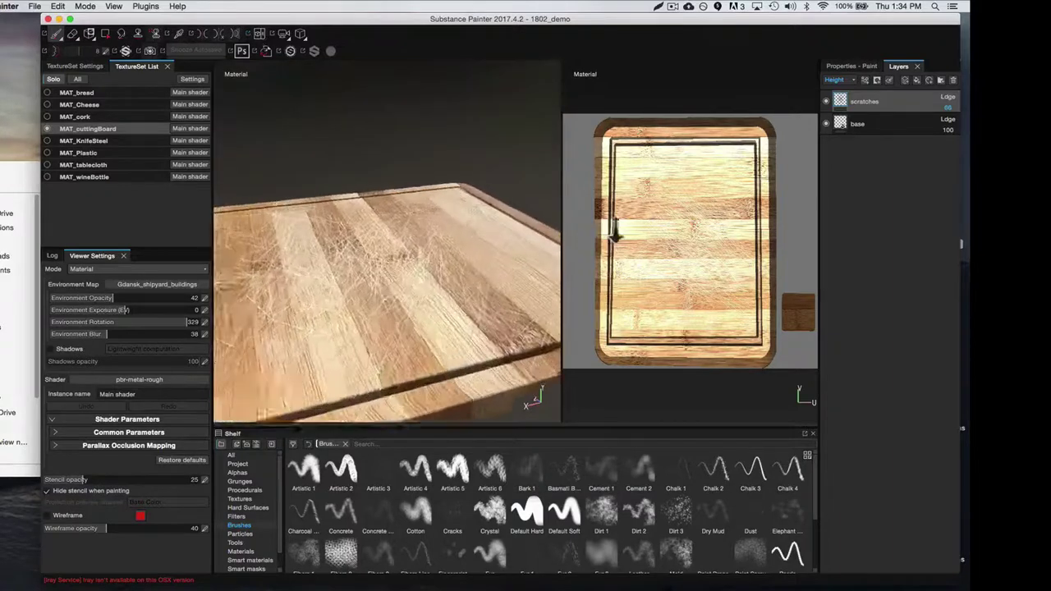
pyautogui.click(949, 113)
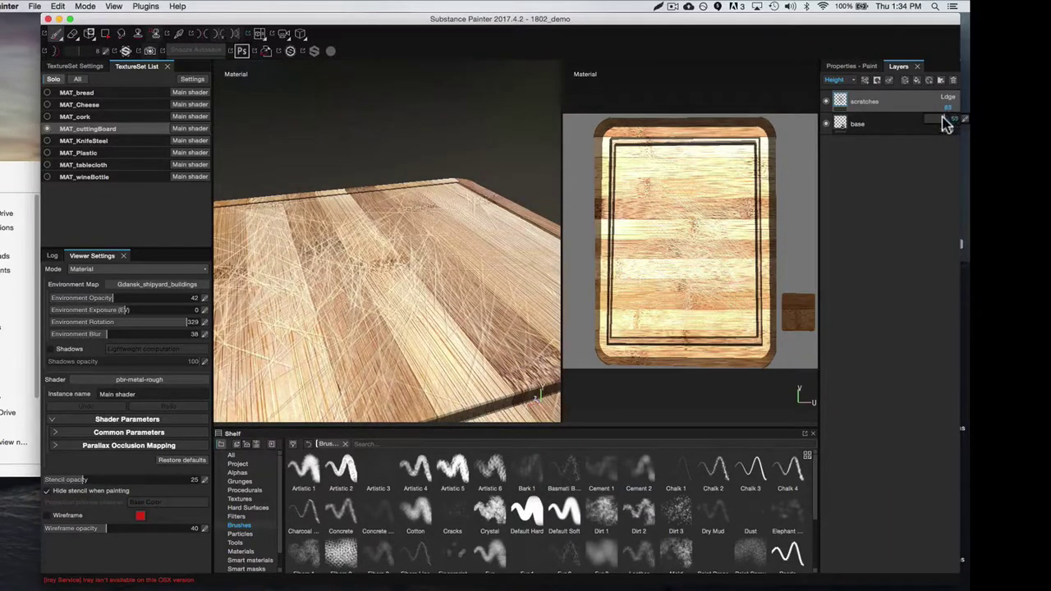
pyautogui.moveTo(933, 123); pyautogui.dragTo(950, 125)
# Step: Set the scratches layer's opacity to 77 in the Base Color channel
pyautogui.click(838, 80)
pyautogui.click(845, 90)
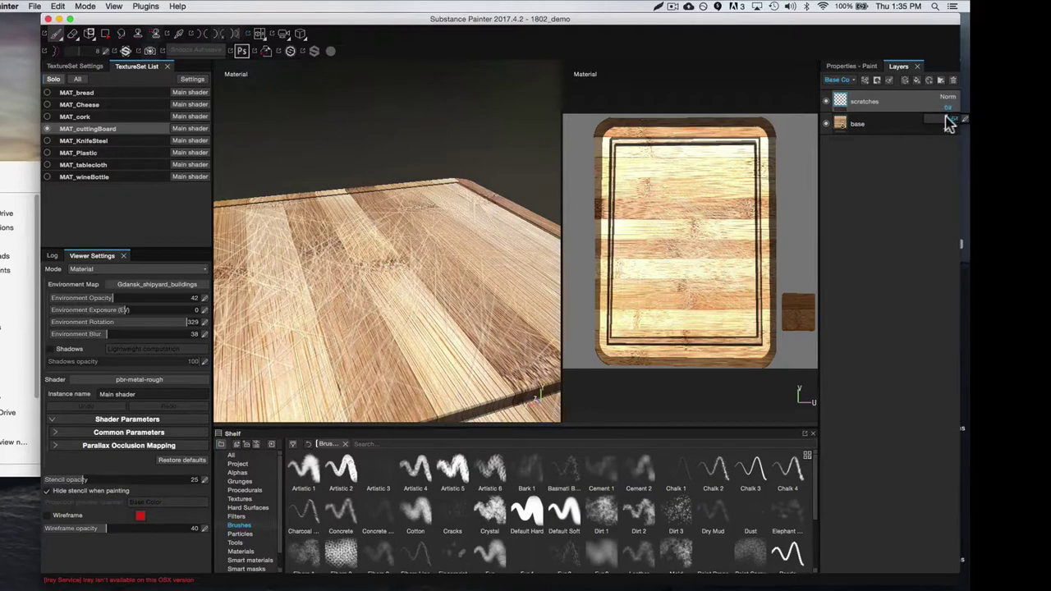
pyautogui.moveTo(942, 117); pyautogui.dragTo(950, 121)
pyautogui.click(846, 81)
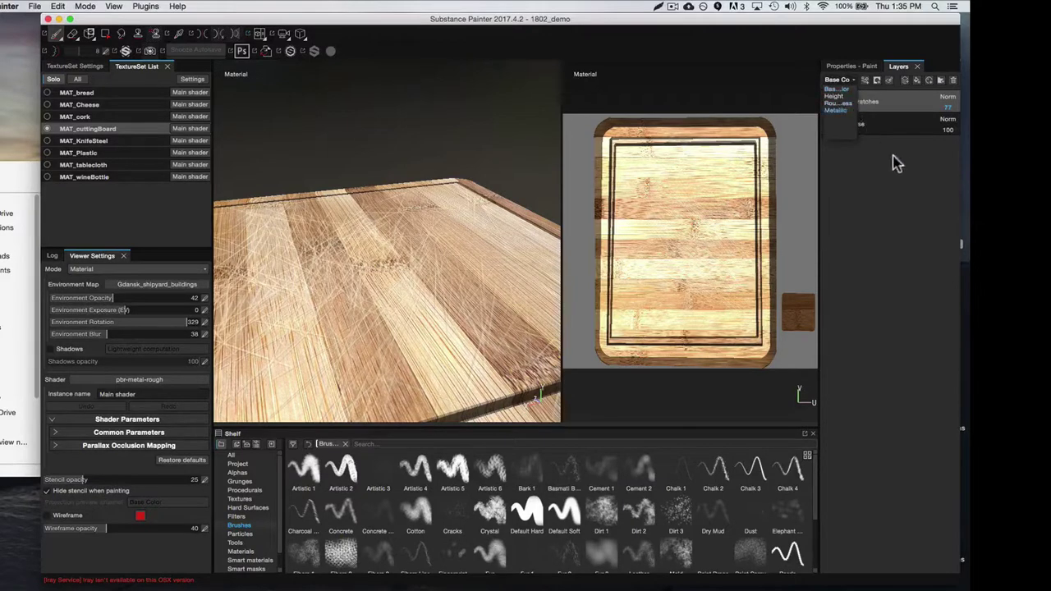
pyautogui.click(900, 103)
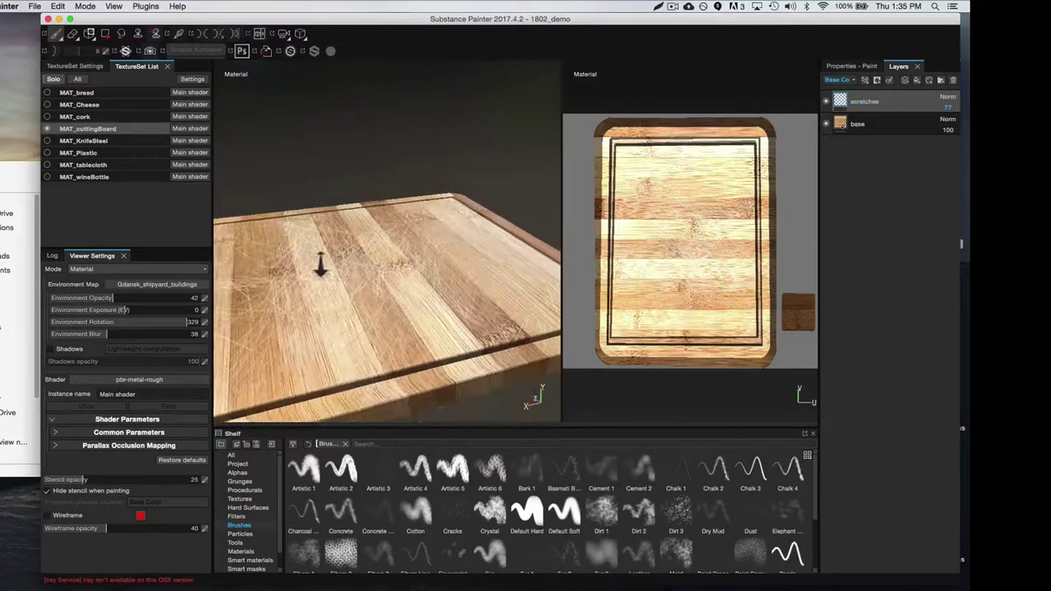
# Step: Review the blending modes offered for the scratches layer and look over the board from a higher angle
pyautogui.click(949, 98)
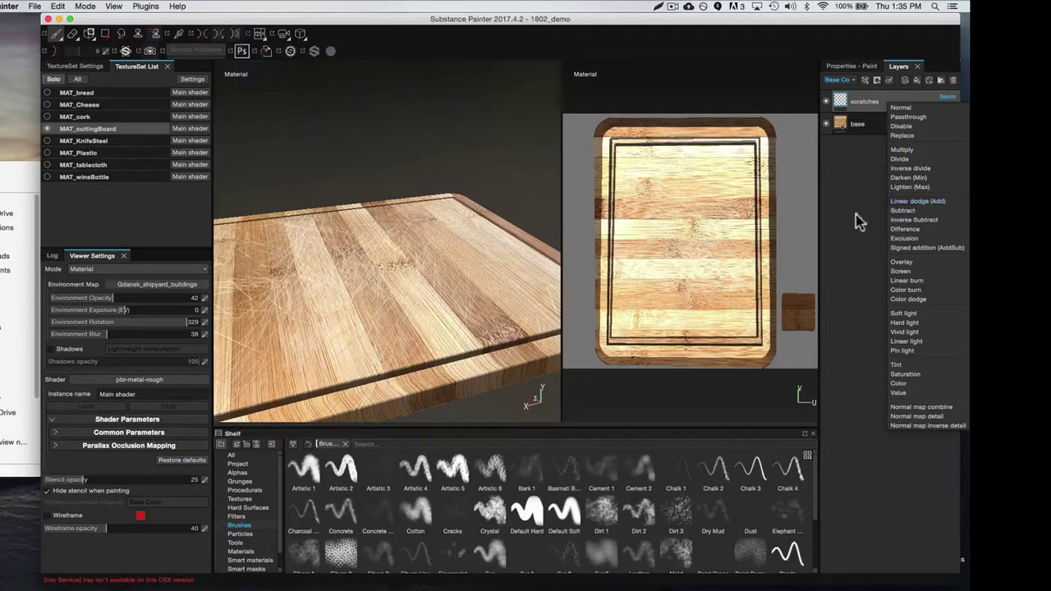
pyautogui.click(854, 257)
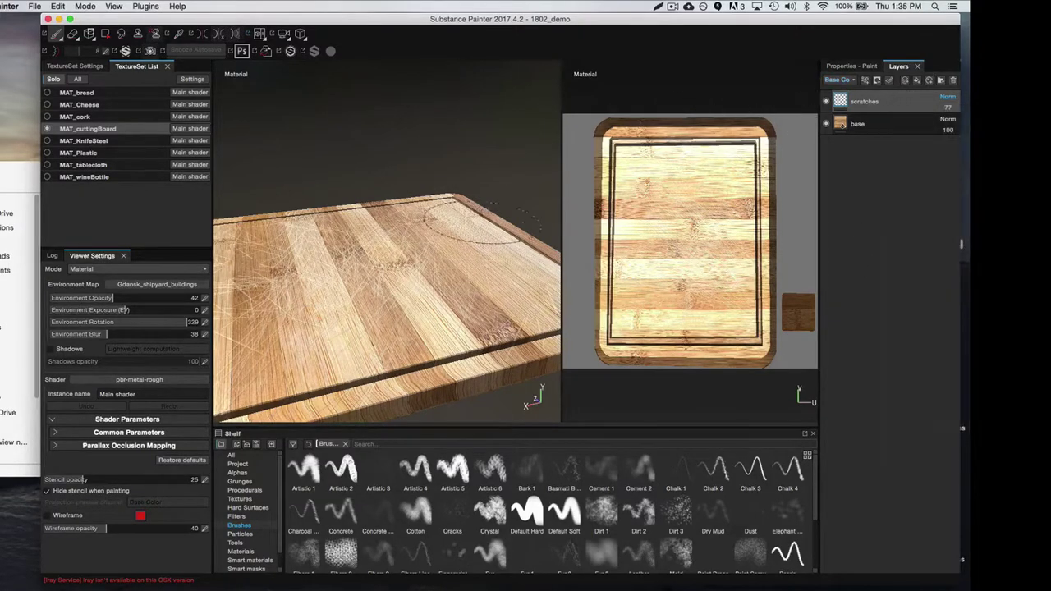
pyautogui.moveTo(387, 321)
pyautogui.keyDown('alt'); pyautogui.mouseDown()
pyautogui.moveTo(393, 281)
pyautogui.moveTo(353, 286)
pyautogui.moveTo(443, 293)
pyautogui.moveTo(411, 279)
pyautogui.mouseUp(); pyautogui.keyUp('alt')
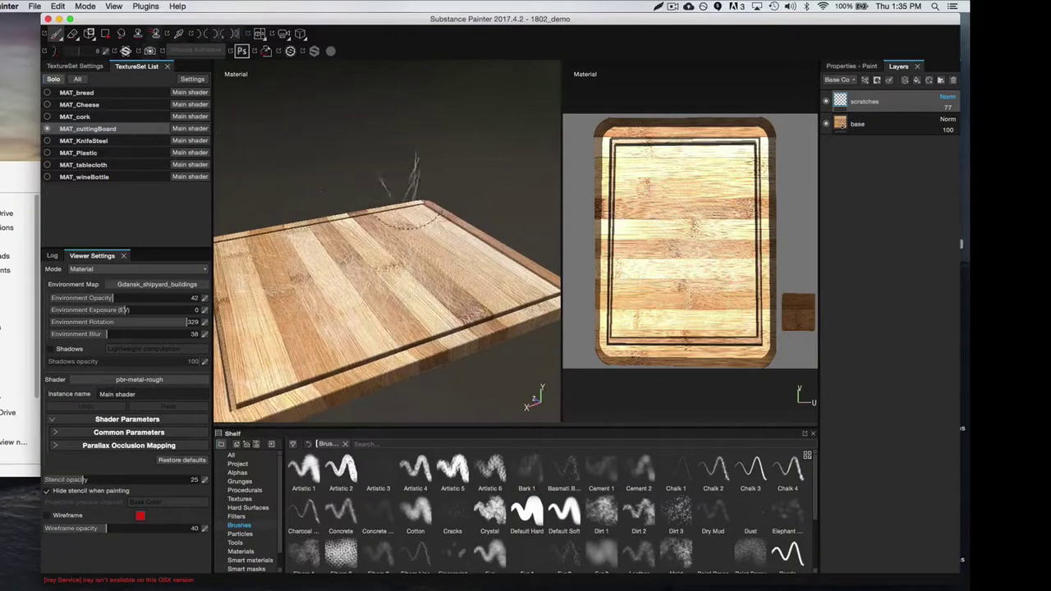
# Step: Review the scratch brush's alignment options and inspect the cutting board's underside and top face
pyautogui.click(865, 66)
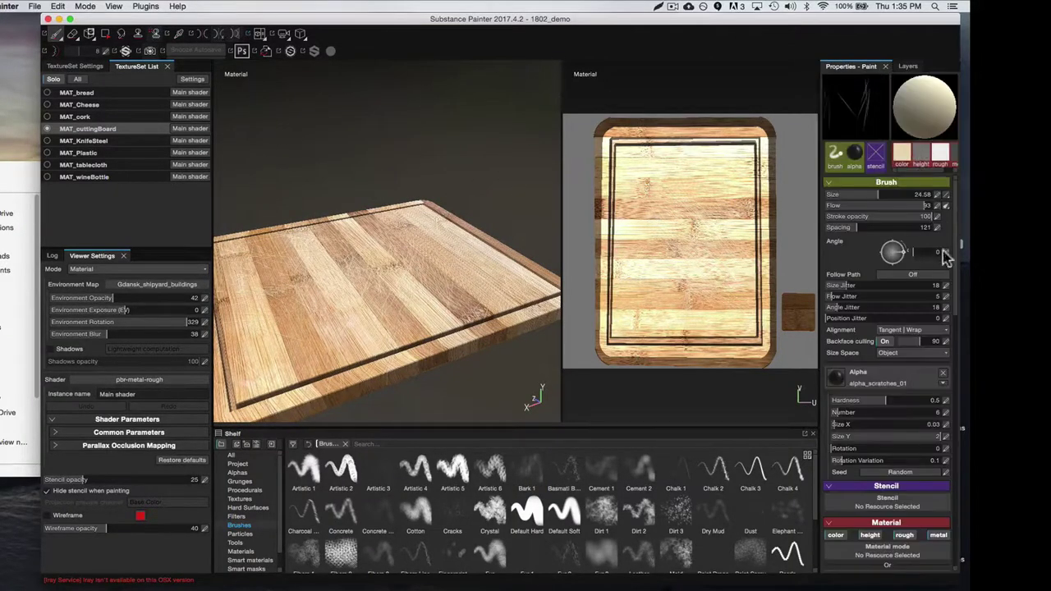
pyautogui.click(921, 331)
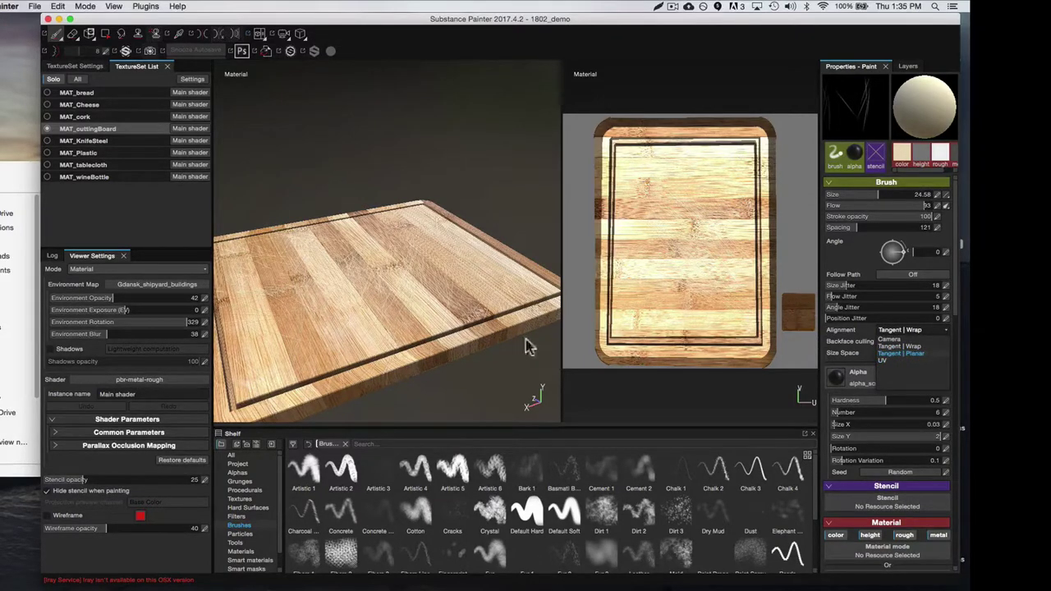
pyautogui.click(850, 317)
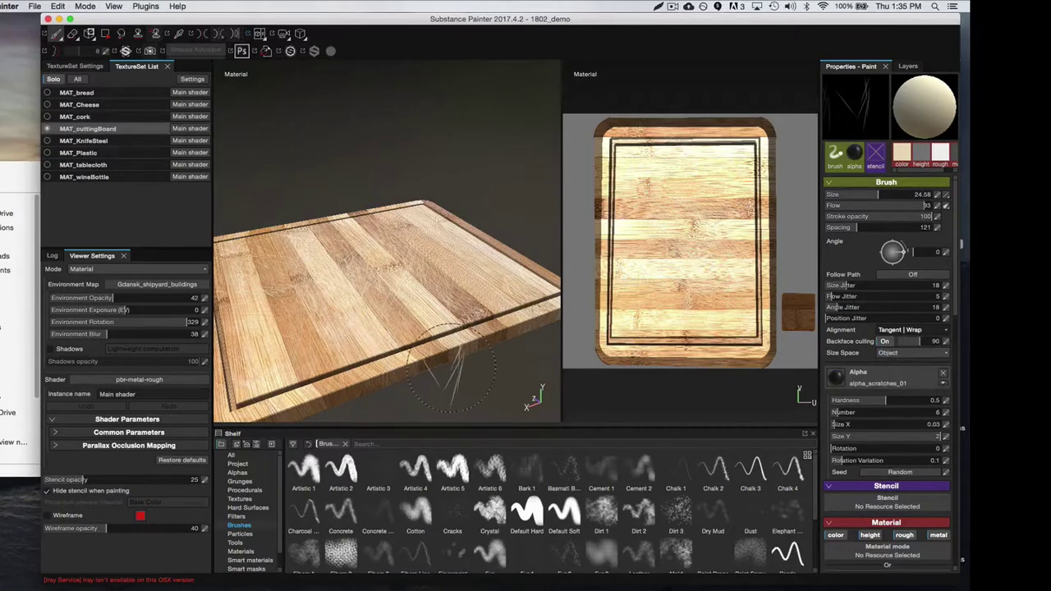
pyautogui.moveTo(485, 371)
pyautogui.keyDown('alt'); pyautogui.mouseDown()
pyautogui.moveTo(469, 235)
pyautogui.moveTo(448, 242)
pyautogui.mouseUp(); pyautogui.keyUp('alt')
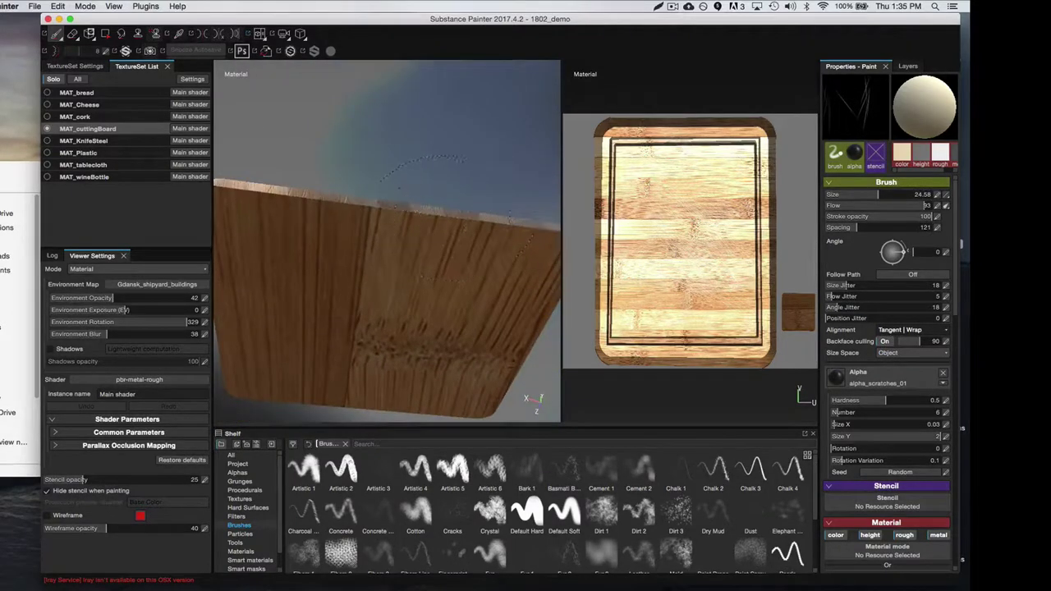
pyautogui.moveTo(484, 197)
pyautogui.keyDown('alt'); pyautogui.mouseDown()
pyautogui.moveTo(476, 209)
pyautogui.moveTo(526, 246)
pyautogui.moveTo(509, 267)
pyautogui.mouseUp(); pyautogui.keyUp('alt')
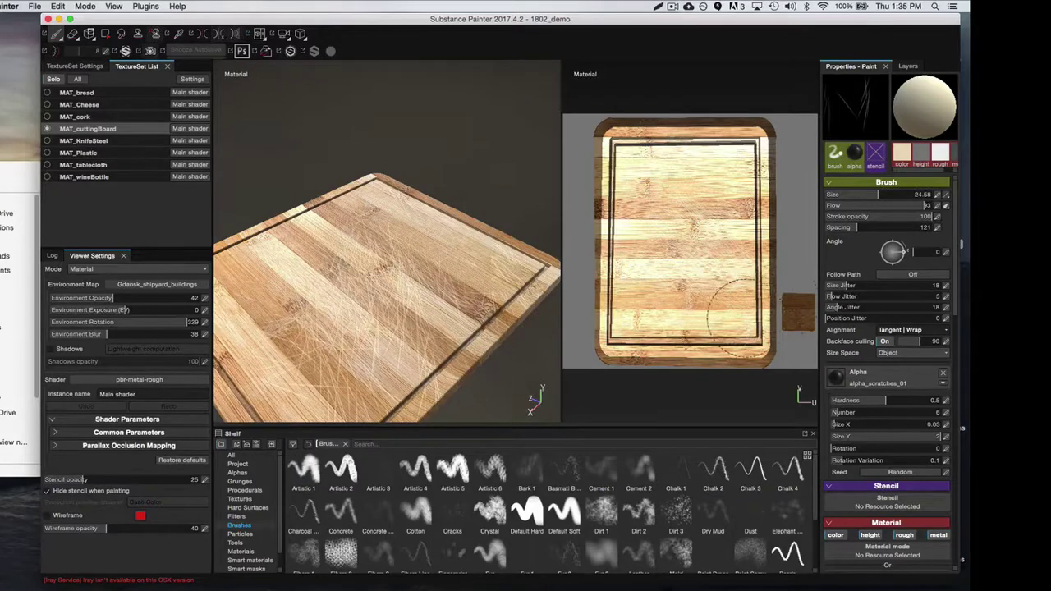
# Step: Try Viewport size space and UV alignment for the scratch brush, and restore the alignment to Tangent | Wrap
pyautogui.click(909, 358)
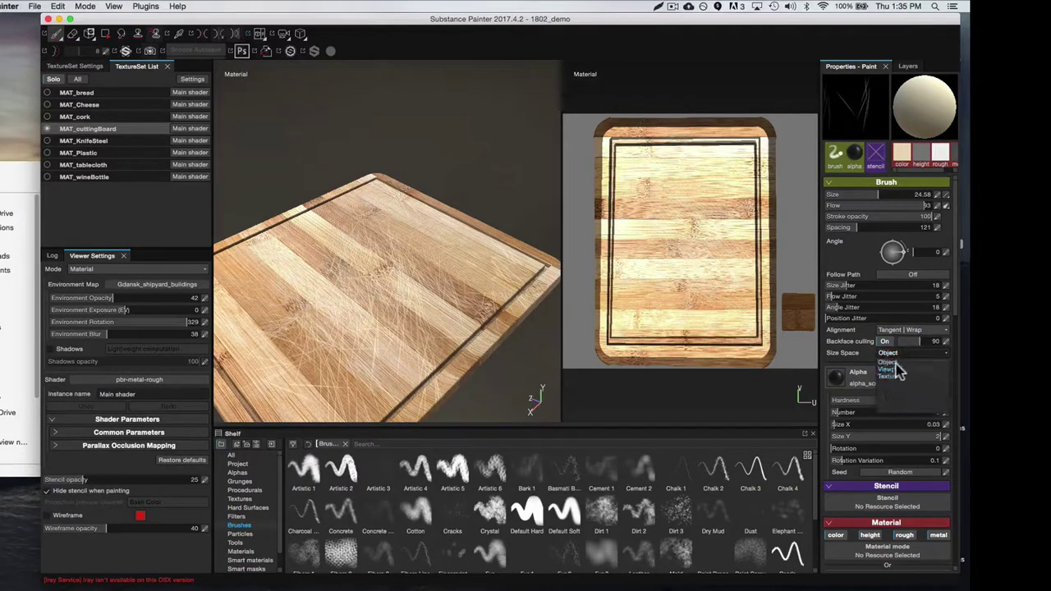
pyautogui.click(892, 369)
pyautogui.click(904, 331)
pyautogui.click(895, 360)
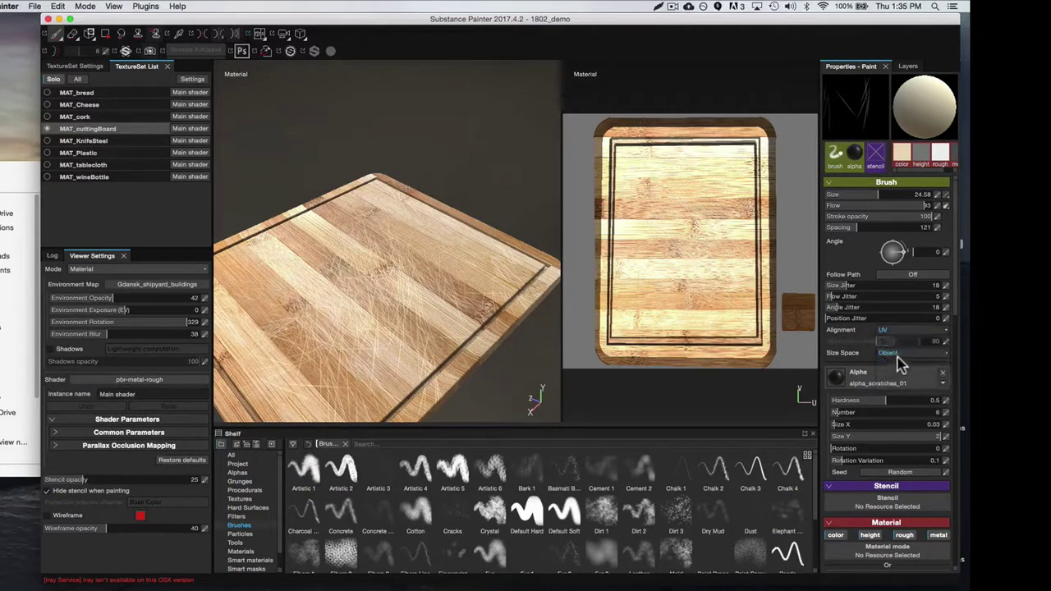
pyautogui.click(911, 330)
pyautogui.click(904, 347)
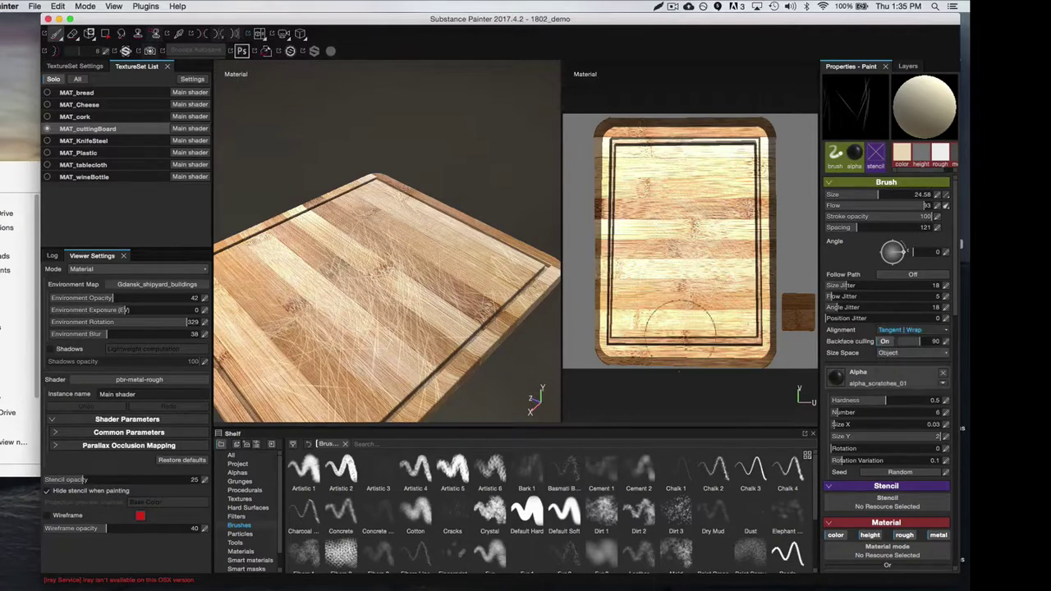
# Step: Look at the Polygon Fill tool's settings and the layer stack, and return to the paint brush
pyautogui.keyDown('alt'); pyautogui.moveTo(464, 267); pyautogui.dragTo(409, 252); pyautogui.keyUp('alt')
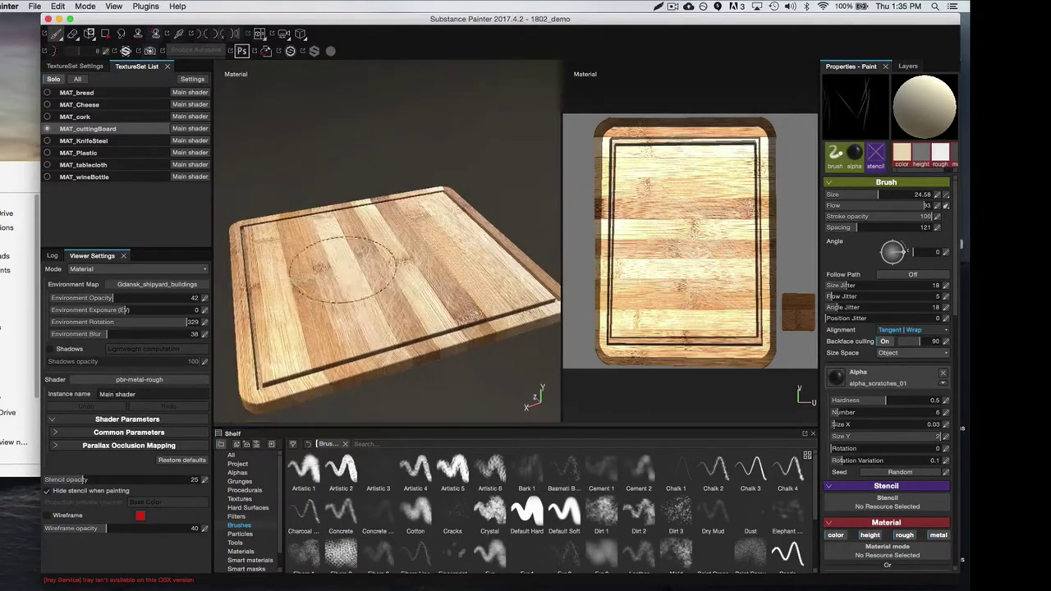
pyautogui.click(105, 34)
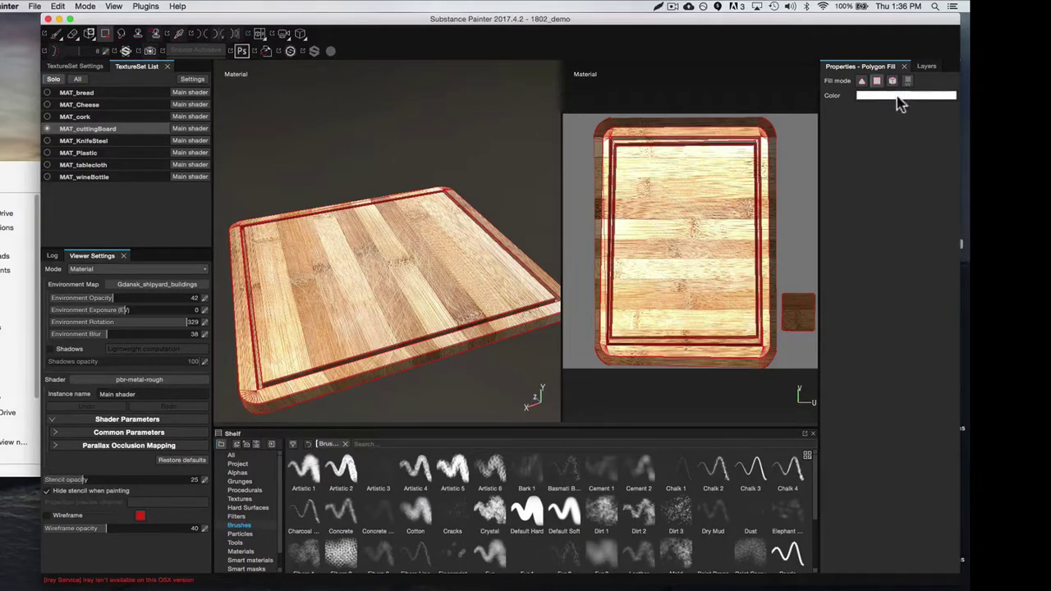
pyautogui.click(926, 66)
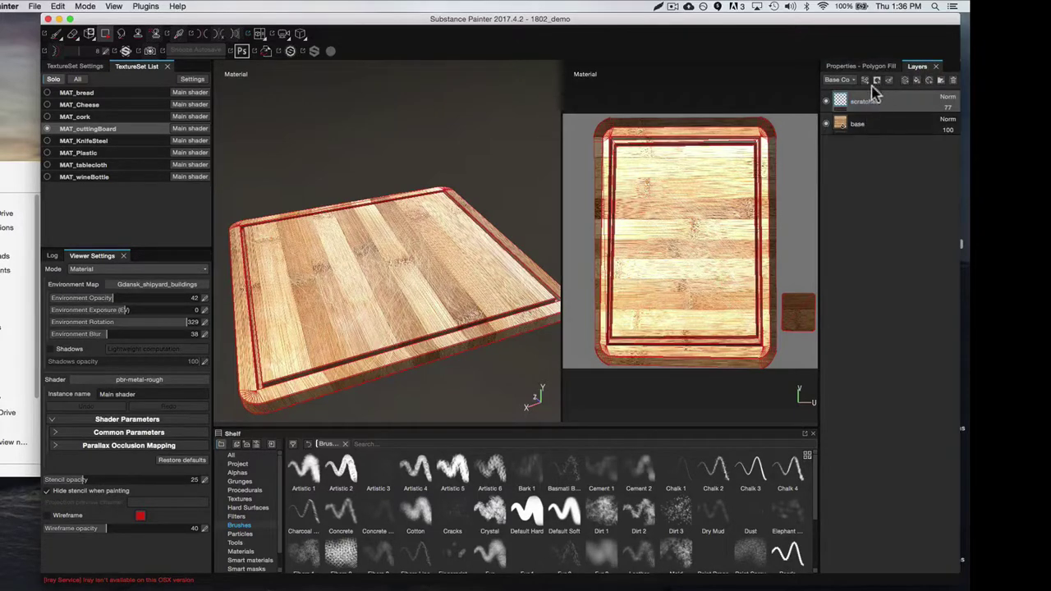
pyautogui.click(56, 34)
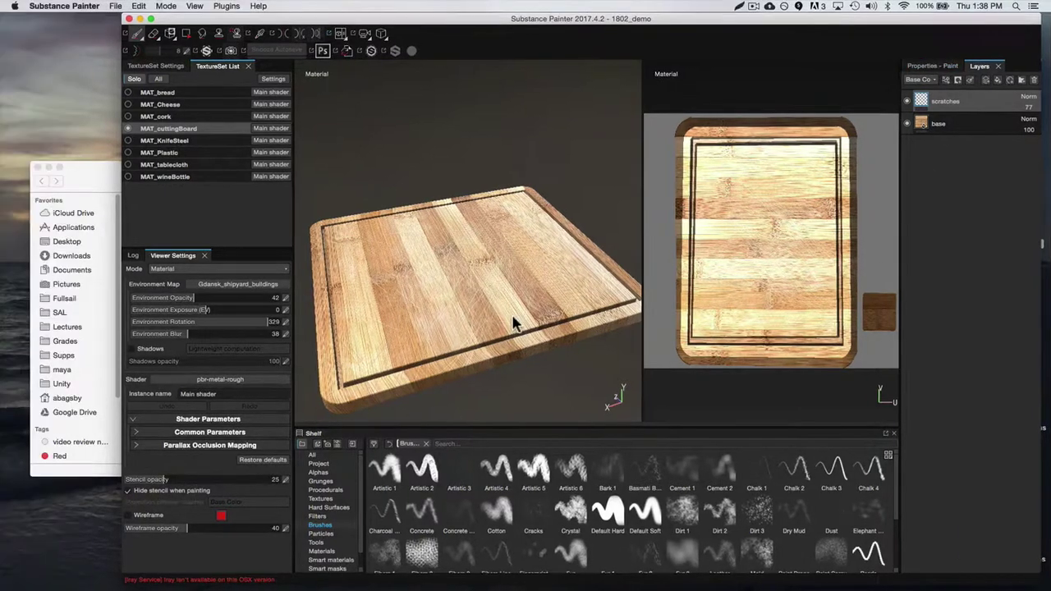
# Step: Add a fill layer above the scratches layer and browse the shelf's Materials for one to apply
pyautogui.click(996, 81)
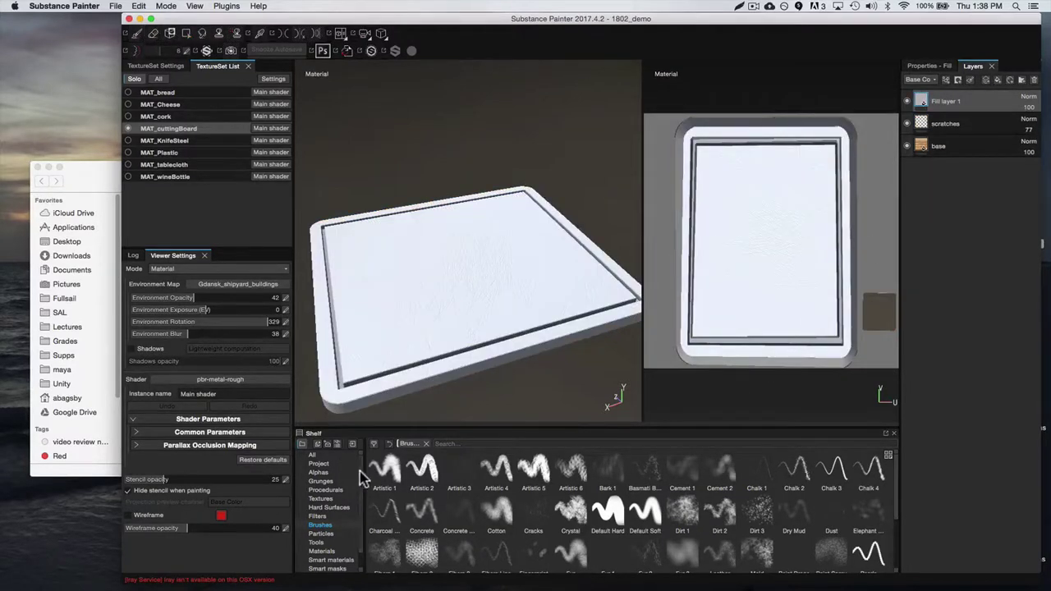
pyautogui.moveTo(360, 473); pyautogui.dragTo(363, 496)
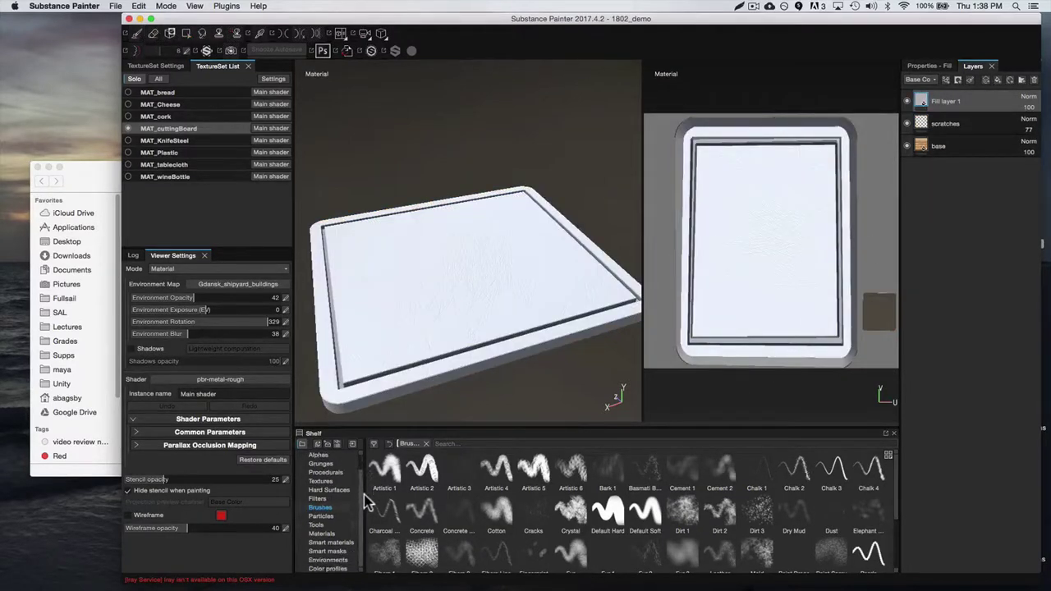
pyautogui.click(322, 534)
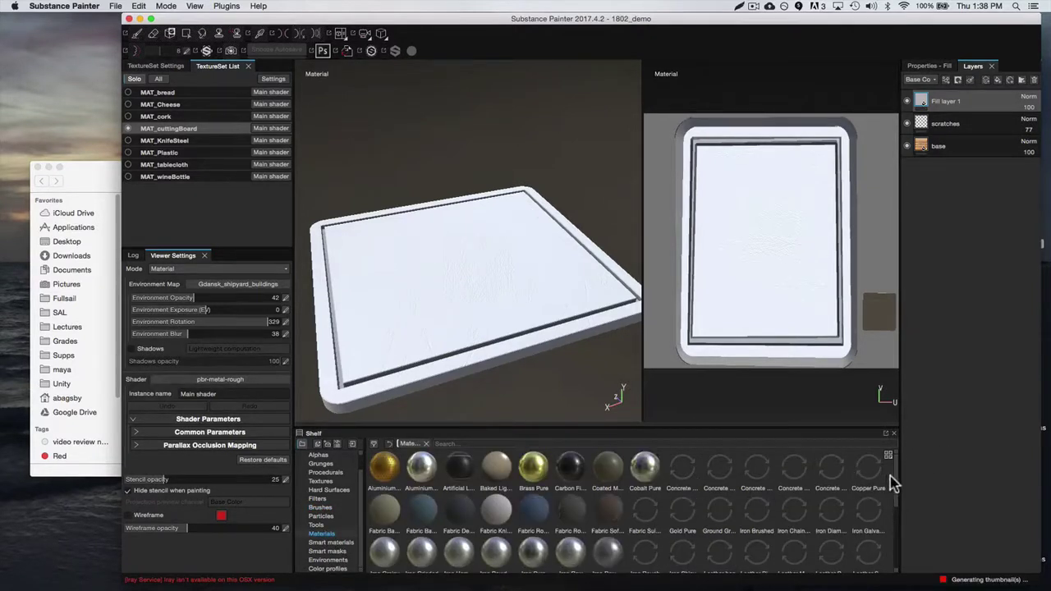
pyautogui.scroll(-3, 895, 493)
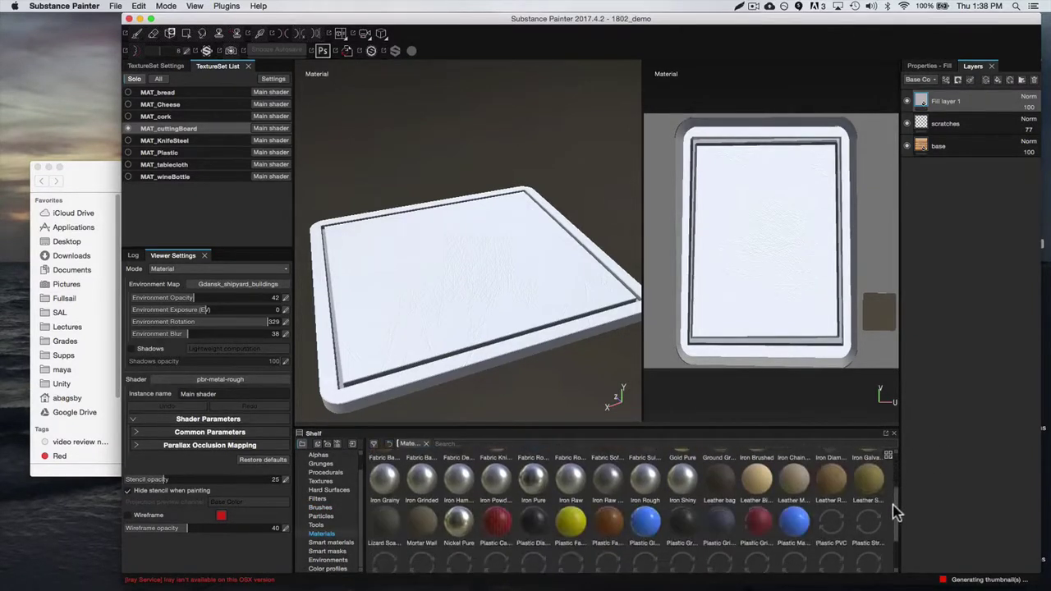
pyautogui.moveTo(893, 504); pyautogui.dragTo(884, 532)
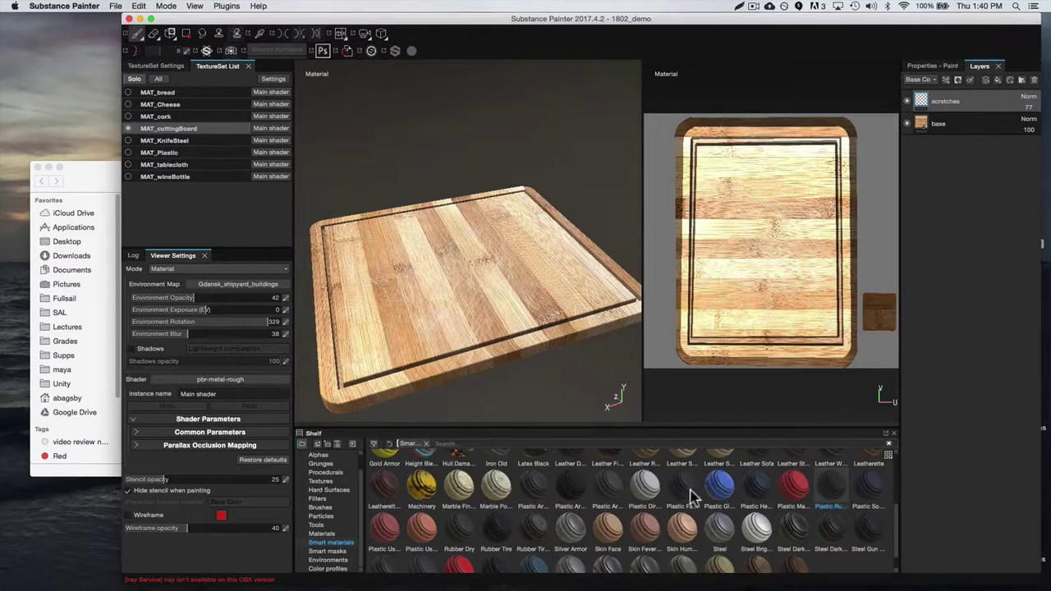
# Step: Browse the shelf's Smart materials and place Rubber Tire between the scratches and base layers
pyautogui.click(328, 544)
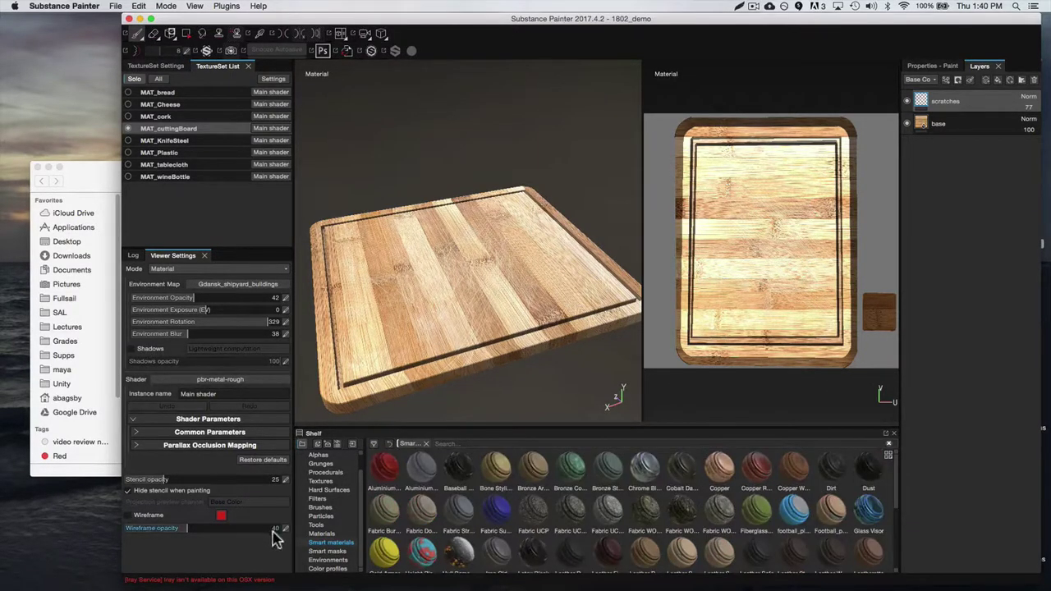
pyautogui.moveTo(897, 484); pyautogui.dragTo(887, 542)
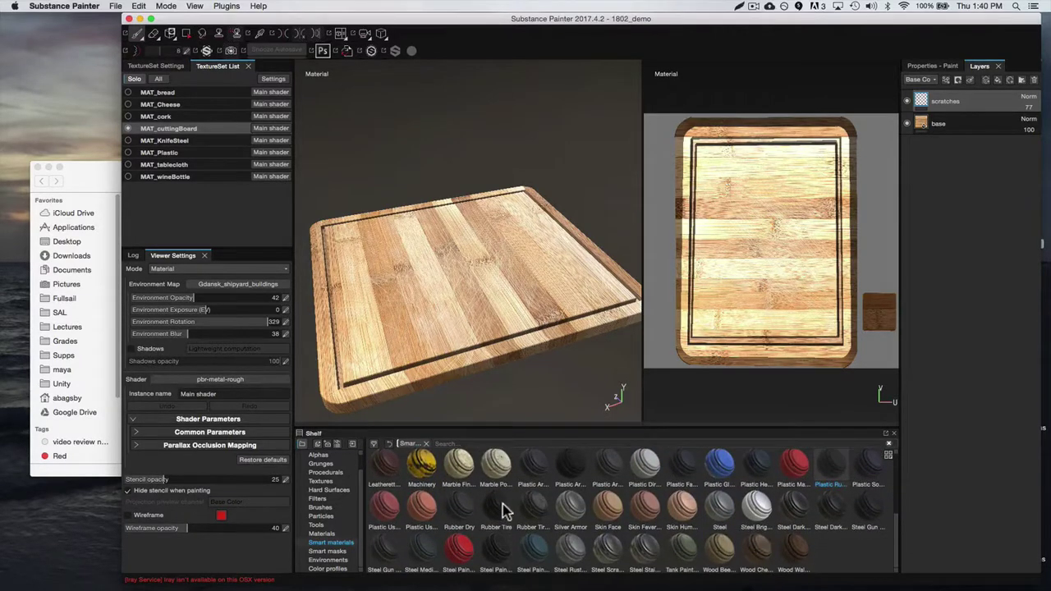
pyautogui.moveTo(504, 509); pyautogui.dragTo(974, 115)
pyautogui.keyDown('alt'); pyautogui.moveTo(575, 276); pyautogui.dragTo(781, 227); pyautogui.keyUp('alt')
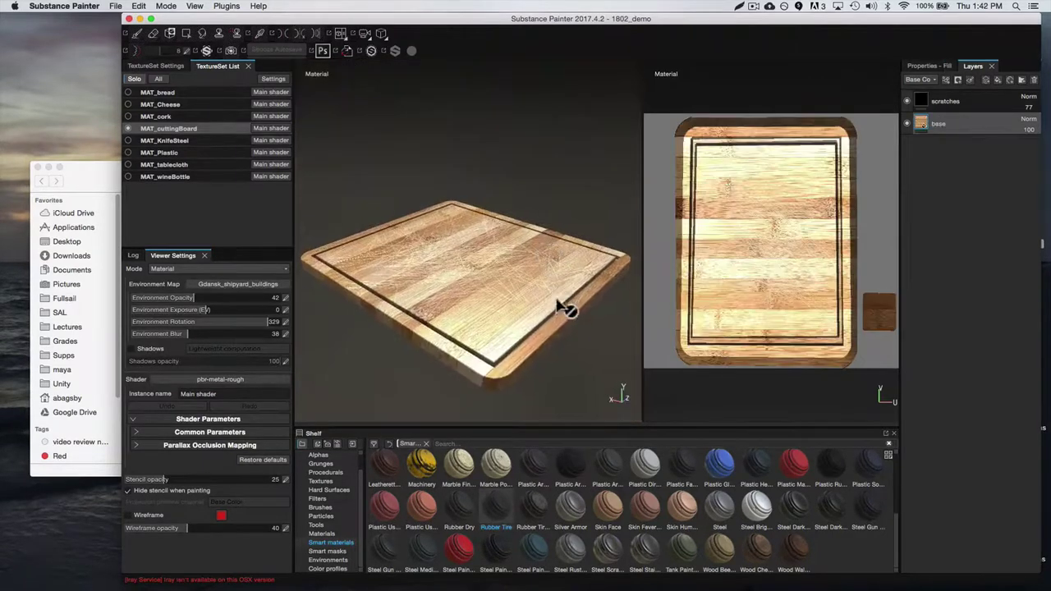
pyautogui.keyDown('alt'); pyautogui.moveTo(564, 305); pyautogui.dragTo(580, 286); pyautogui.keyUp('alt')
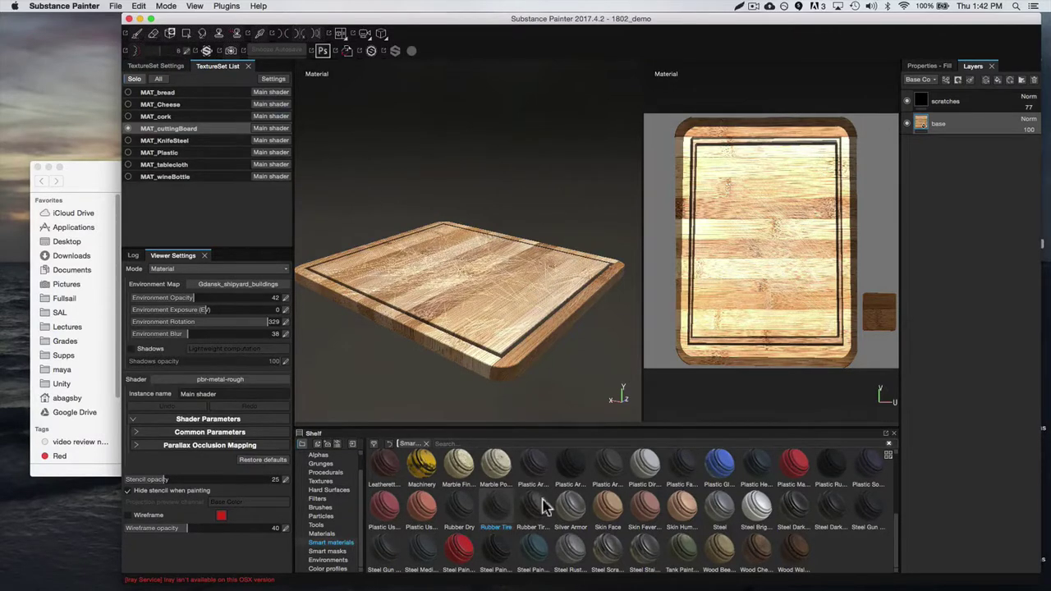
pyautogui.moveTo(500, 513); pyautogui.dragTo(996, 112)
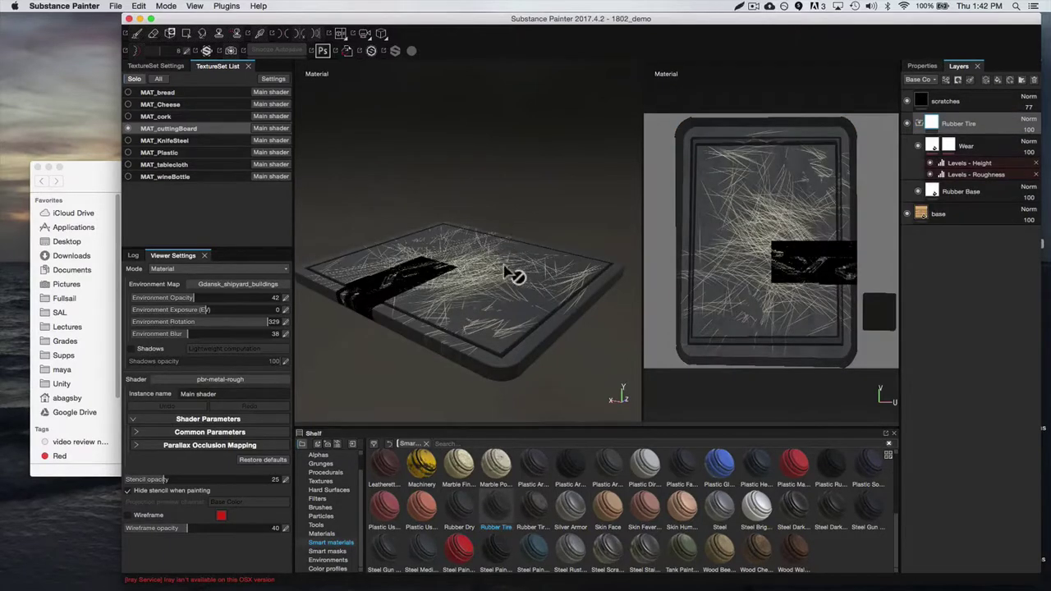
# Step: Add a white mask to the Rubber Tire smart material and check the cutting board's coverage
pyautogui.keyDown('alt'); pyautogui.moveTo(512, 274); pyautogui.dragTo(524, 275); pyautogui.keyUp('alt')
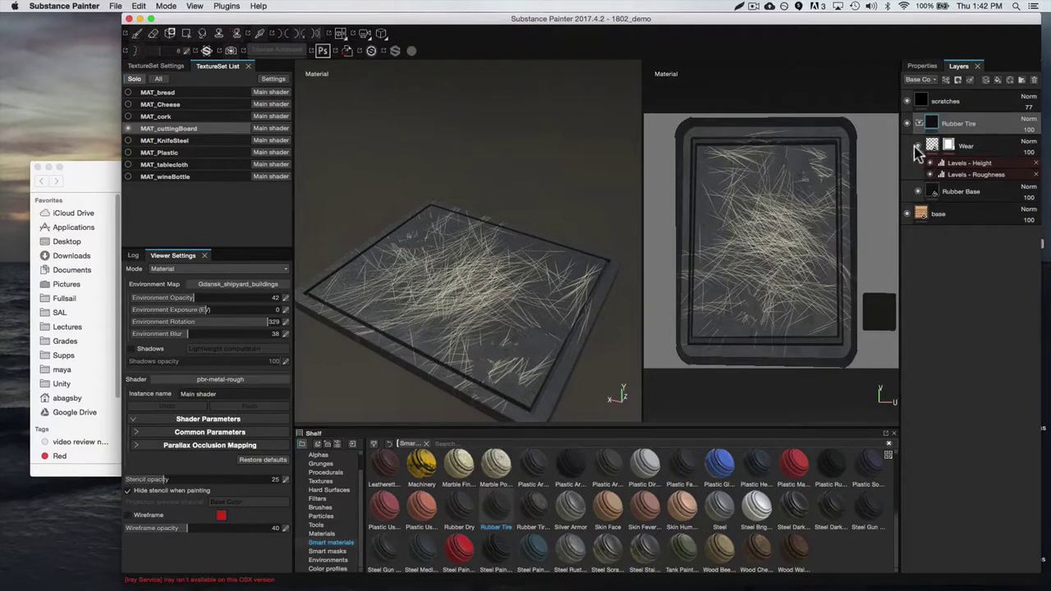
pyautogui.keyDown('alt'); pyautogui.moveTo(534, 305); pyautogui.dragTo(826, 136); pyautogui.keyUp('alt')
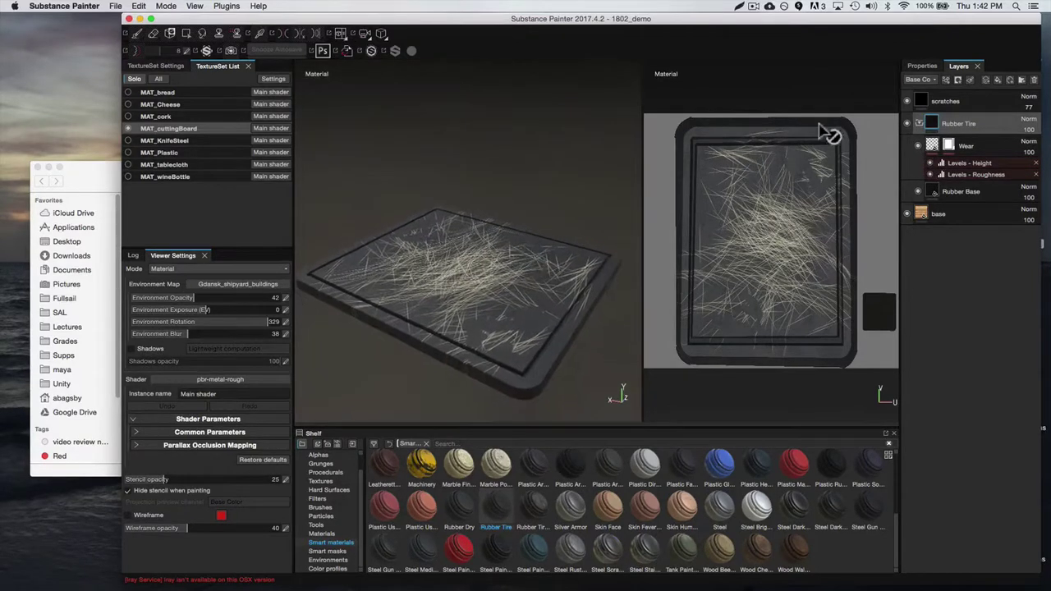
pyautogui.rightClick(991, 130)
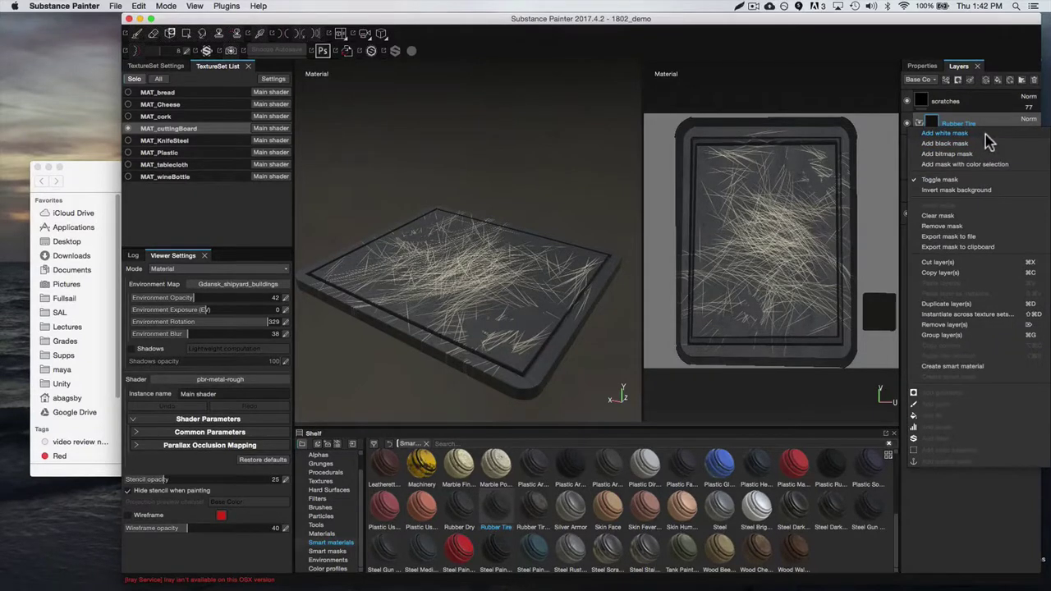
pyautogui.click(985, 134)
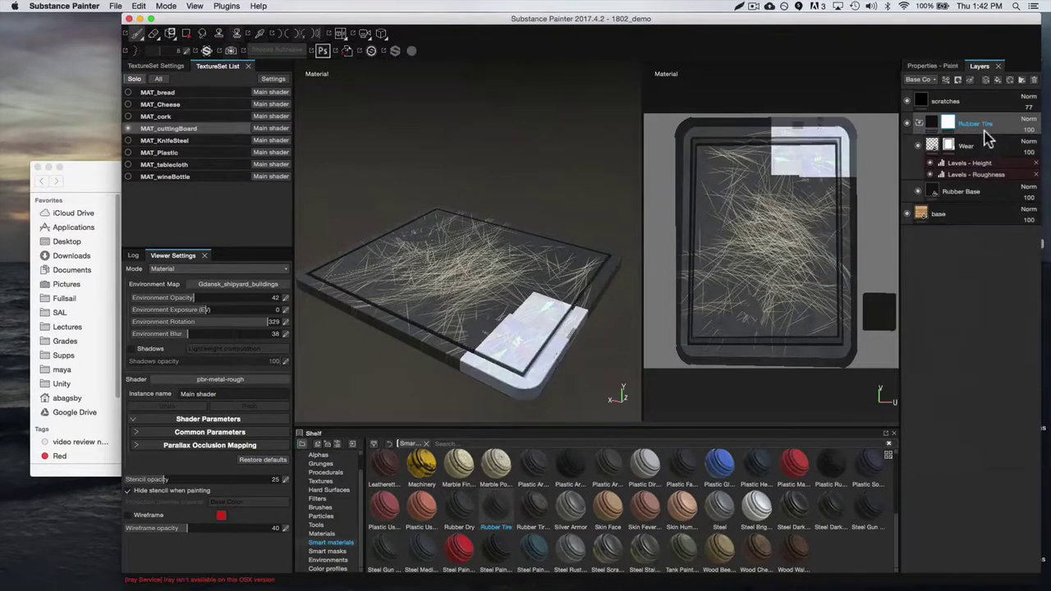
pyautogui.click(919, 146)
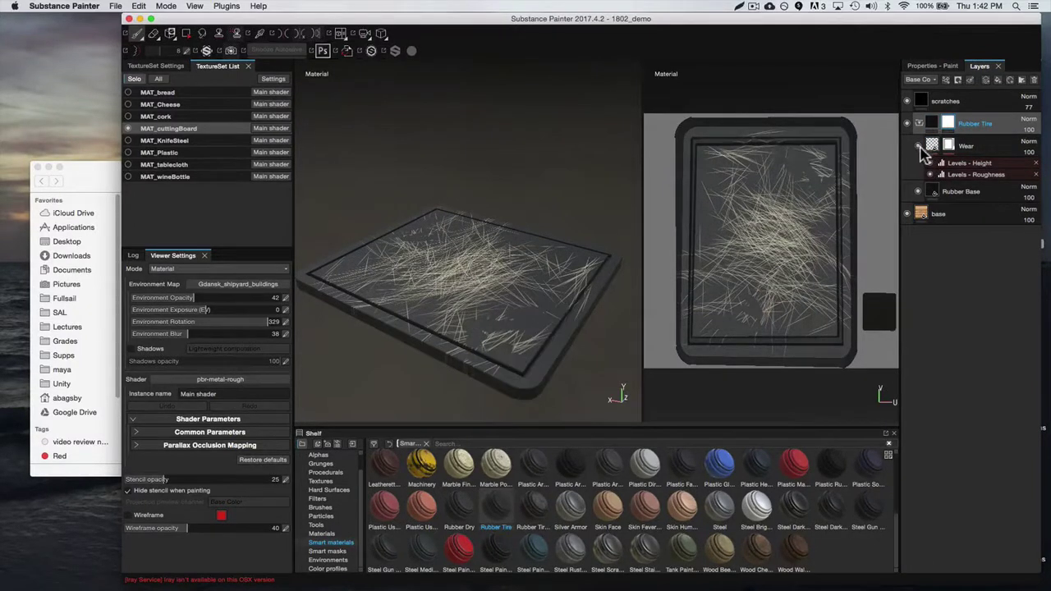
pyautogui.moveTo(575, 267)
pyautogui.keyDown('alt'); pyautogui.mouseDown()
pyautogui.moveTo(479, 293)
pyautogui.moveTo(455, 263)
pyautogui.moveTo(492, 277)
pyautogui.mouseUp(); pyautogui.keyUp('alt')
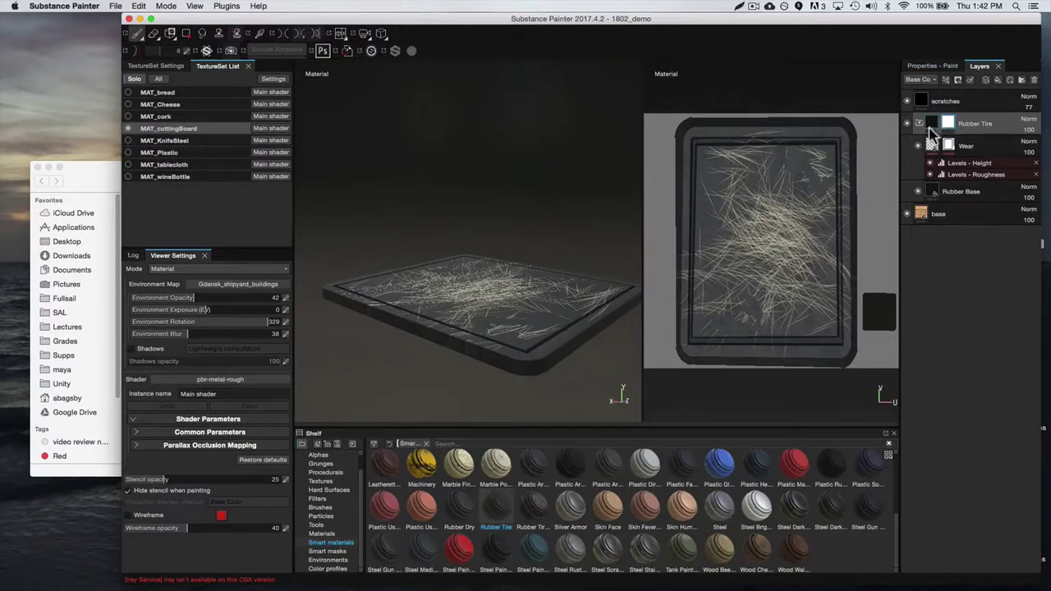
# Step: Mask Rubber Tire off the board's top and sides using Polygon Fill in UV chunk mode with black
pyautogui.click(187, 34)
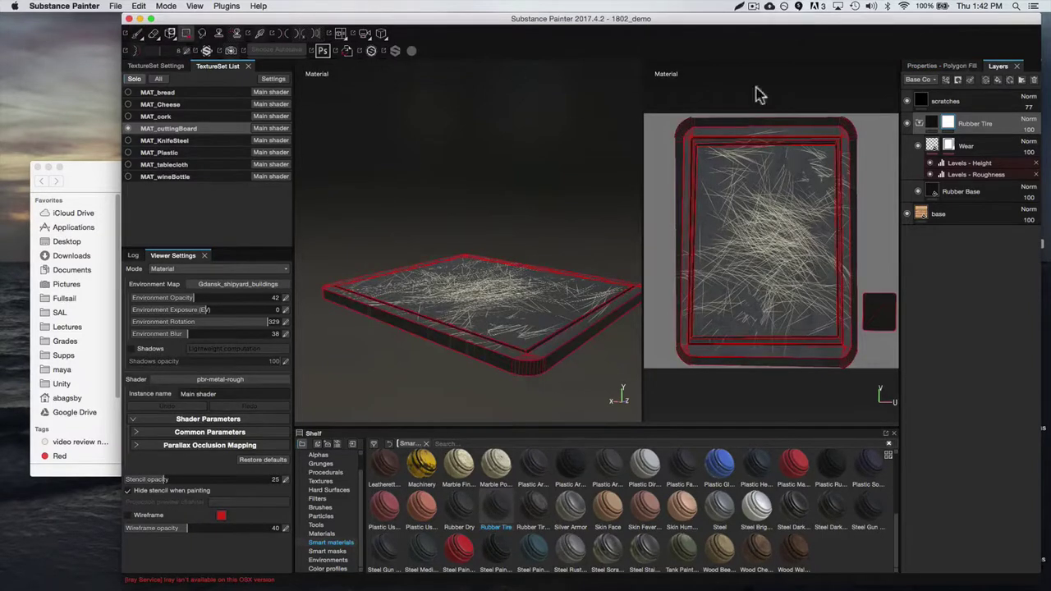
pyautogui.click(969, 67)
pyautogui.click(989, 82)
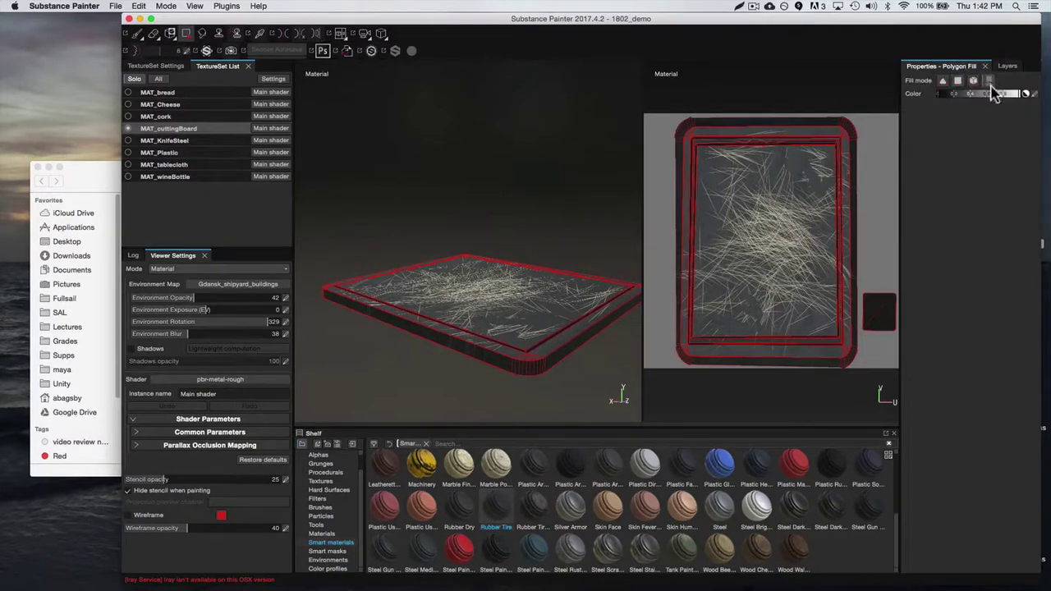
pyautogui.moveTo(974, 97); pyautogui.dragTo(918, 97)
pyautogui.click(718, 202)
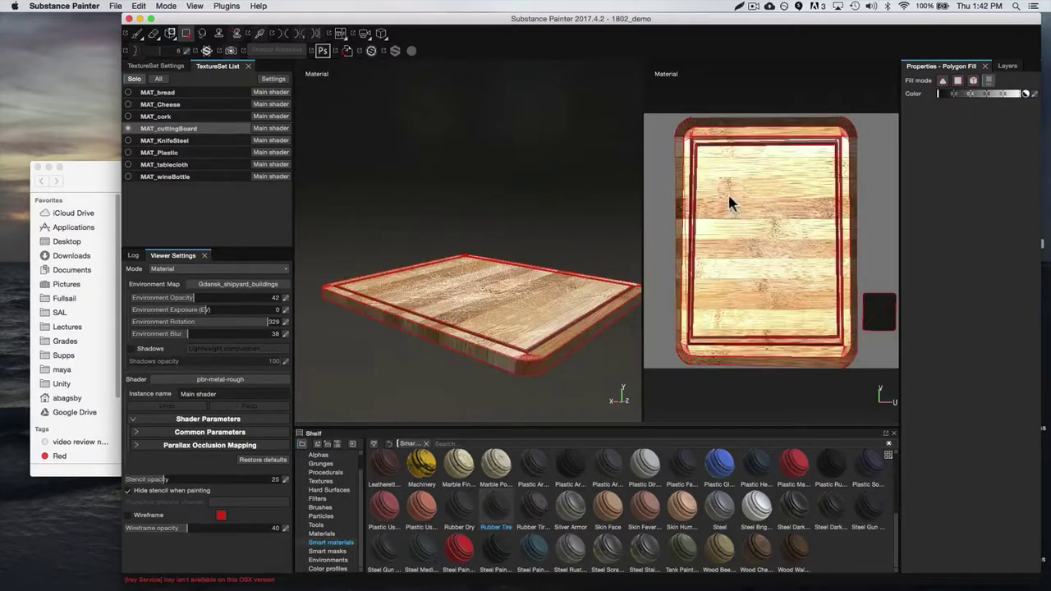
# Step: Inspect the cutting board's underside and top face, and return to the paint brush
pyautogui.keyDown('alt'); pyautogui.moveTo(545, 223); pyautogui.dragTo(538, 148); pyautogui.keyUp('alt')
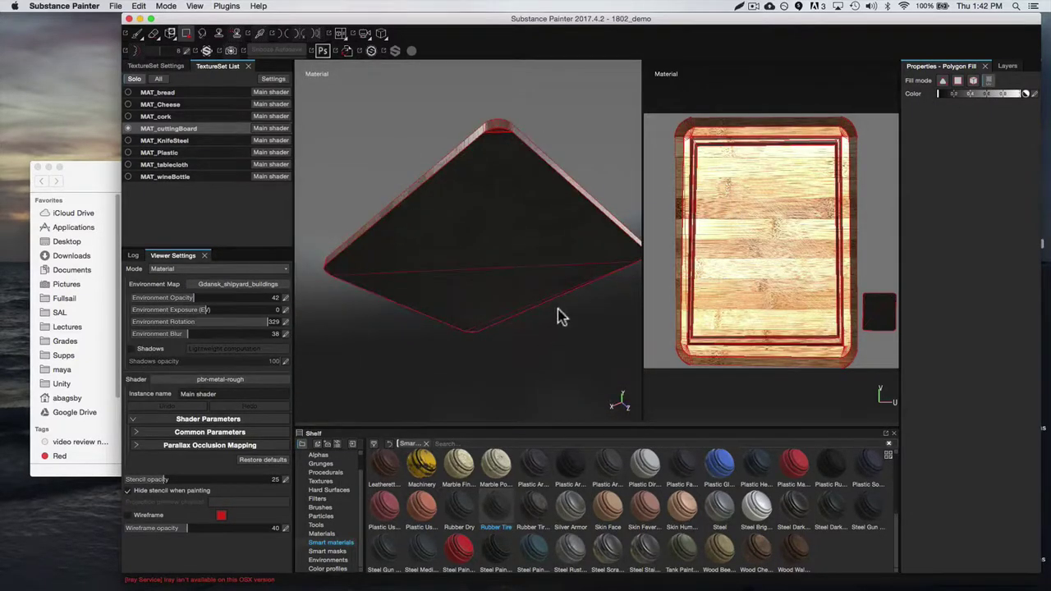
pyautogui.keyDown('alt'); pyautogui.moveTo(559, 316); pyautogui.dragTo(491, 282); pyautogui.keyUp('alt')
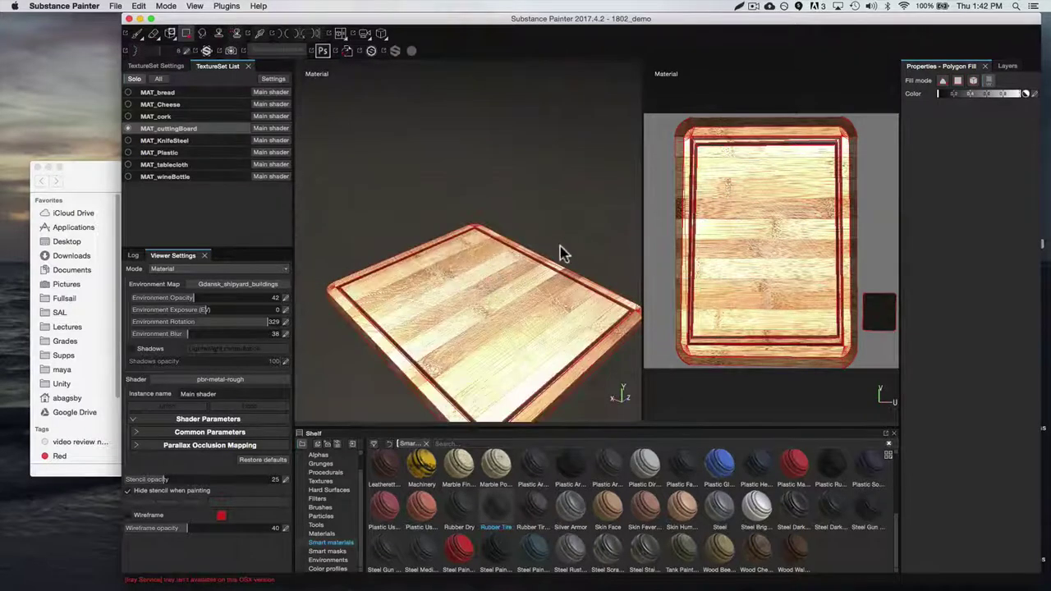
pyautogui.click(137, 34)
pyautogui.moveTo(583, 344)
pyautogui.keyDown('alt'); pyautogui.mouseDown()
pyautogui.moveTo(600, 299)
pyautogui.moveTo(629, 307)
pyautogui.moveTo(577, 349)
pyautogui.mouseUp(); pyautogui.keyUp('alt')
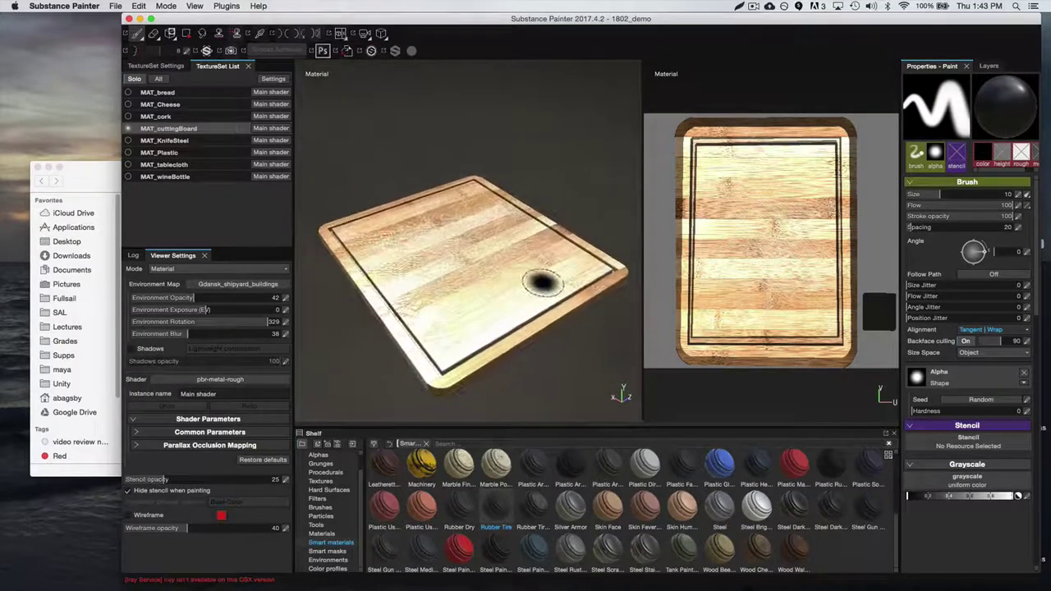
pyautogui.moveTo(546, 282)
pyautogui.keyDown('alt'); pyautogui.mouseDown()
pyautogui.moveTo(542, 246)
pyautogui.moveTo(580, 269)
pyautogui.moveTo(482, 331)
pyautogui.mouseUp(); pyautogui.keyUp('alt')
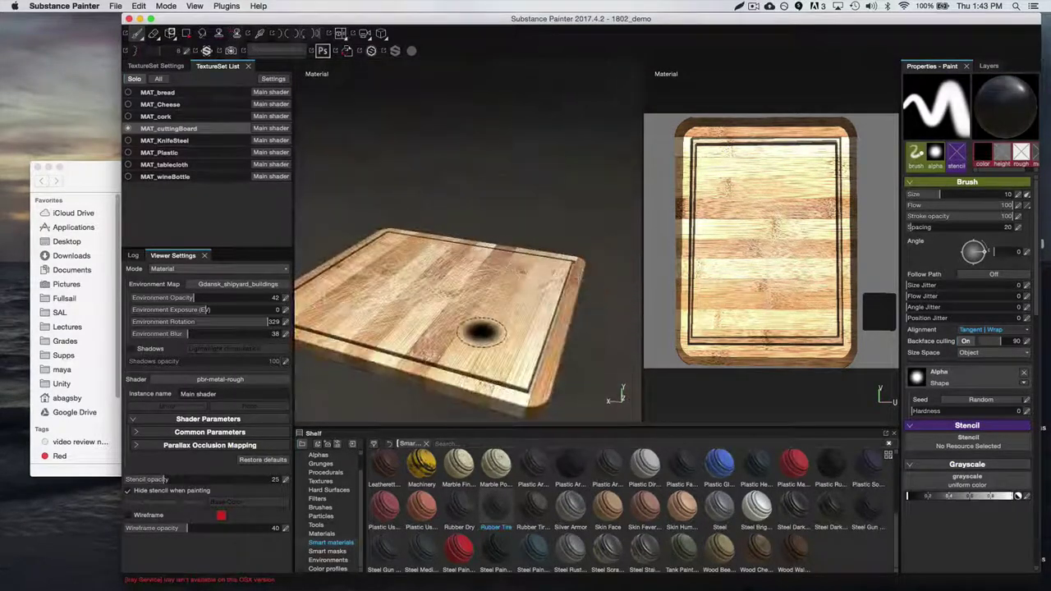